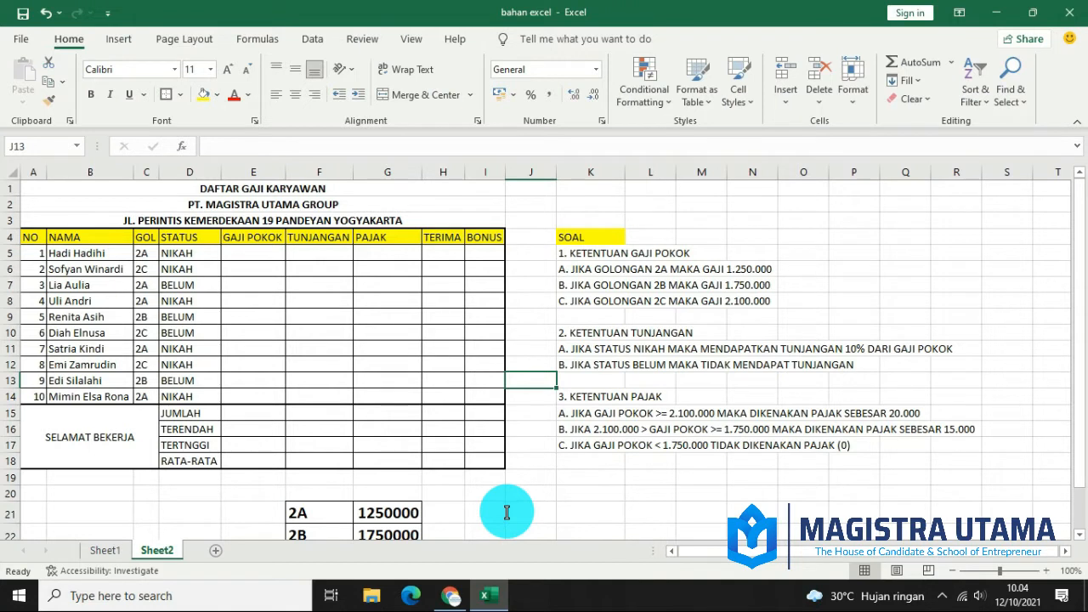
- Examine the GAJI POKOK, TUNJANGAN and PAJAK columns and the base salary rules in the SOAL list
left_click(252, 251)
left_click(240, 235)
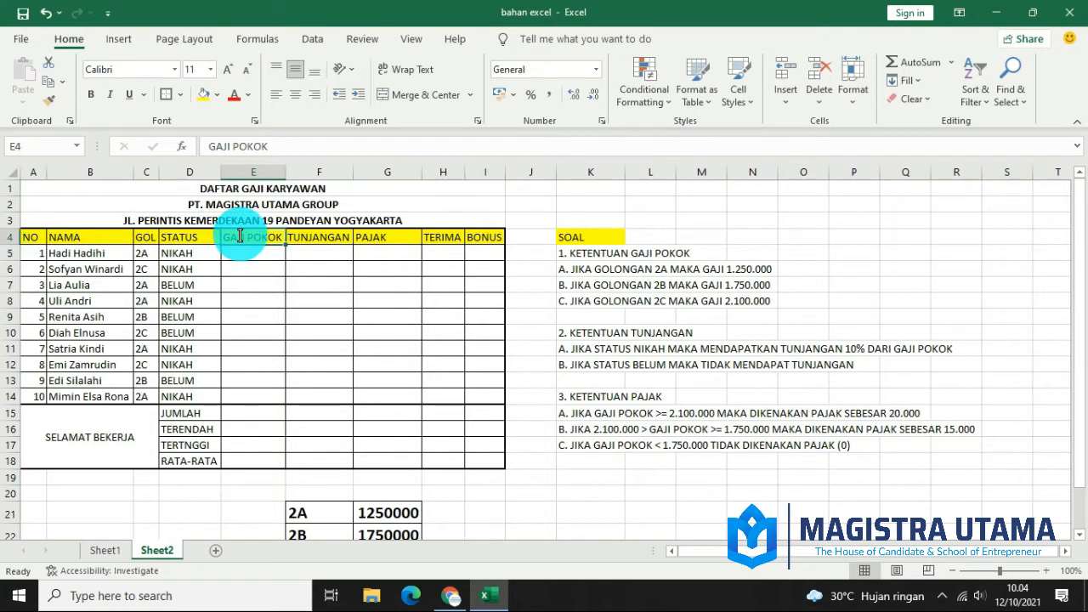
left_click(334, 238)
double_click(368, 238)
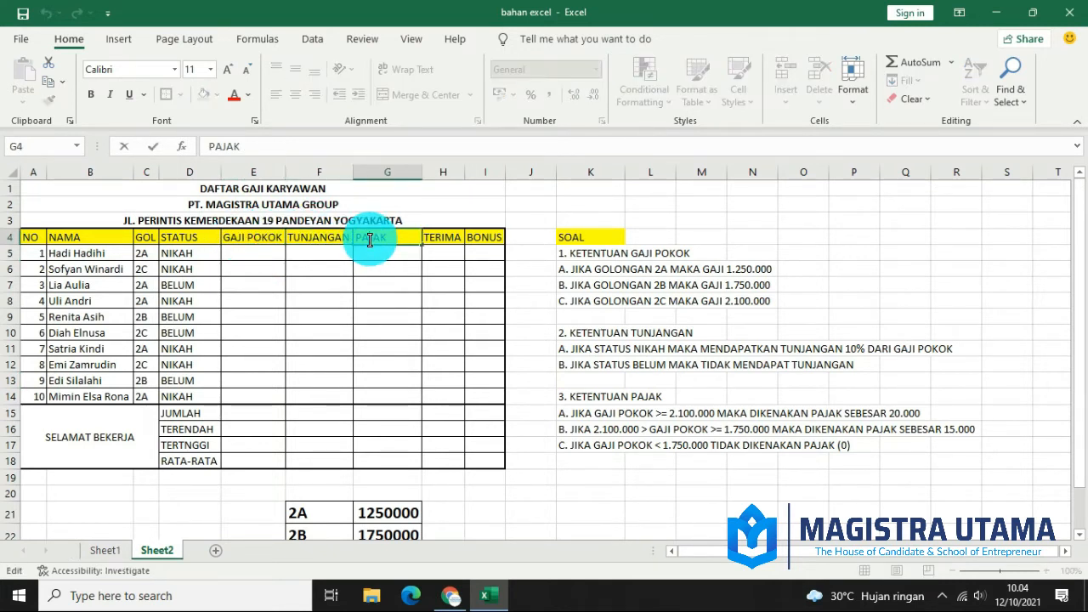
left_click(250, 253)
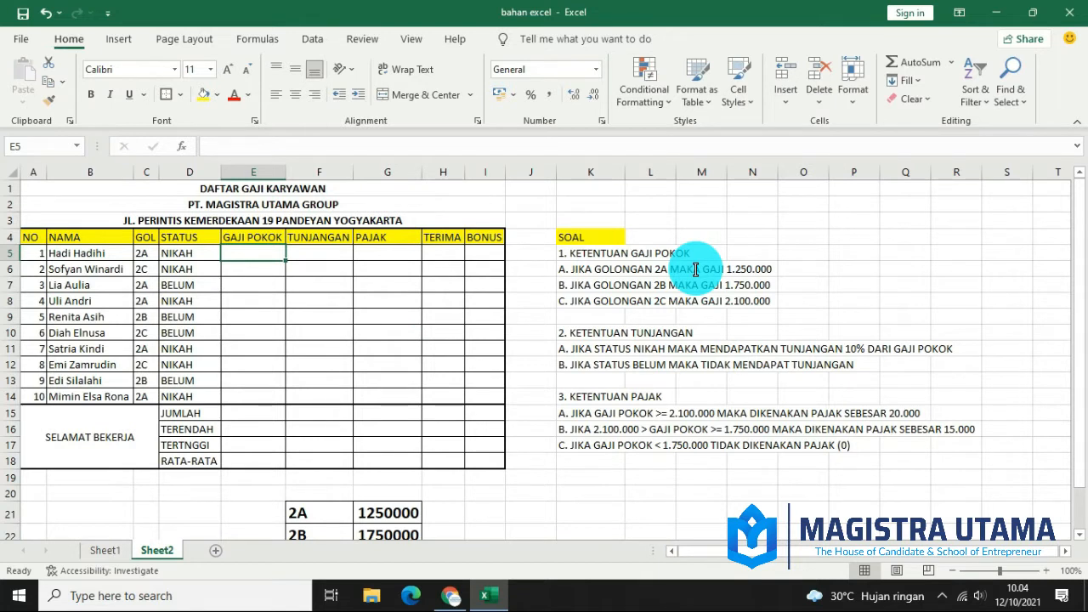
left_click(586, 255)
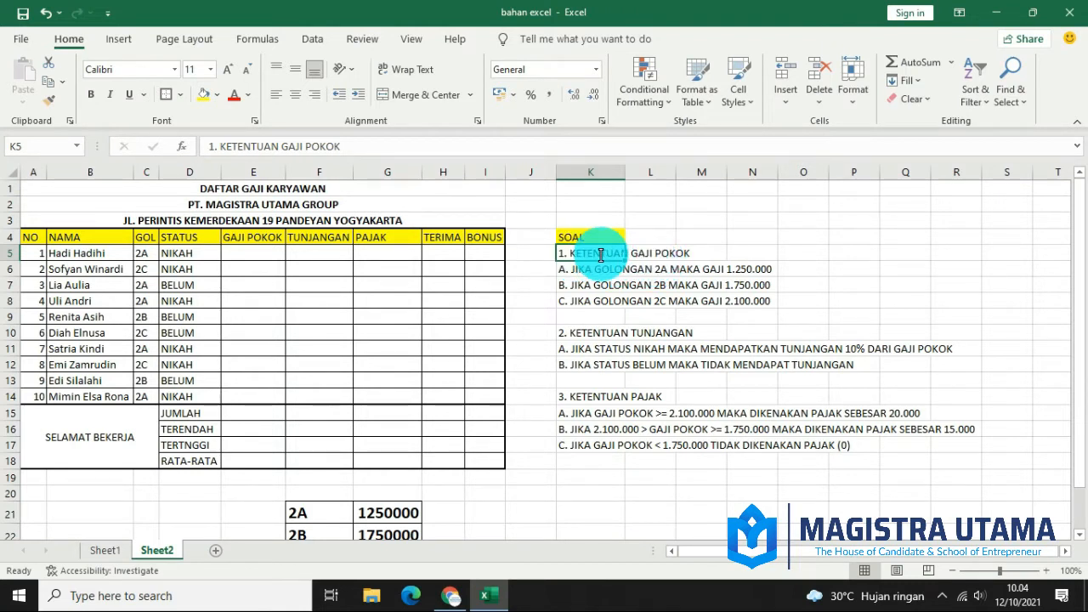
left_click(264, 254)
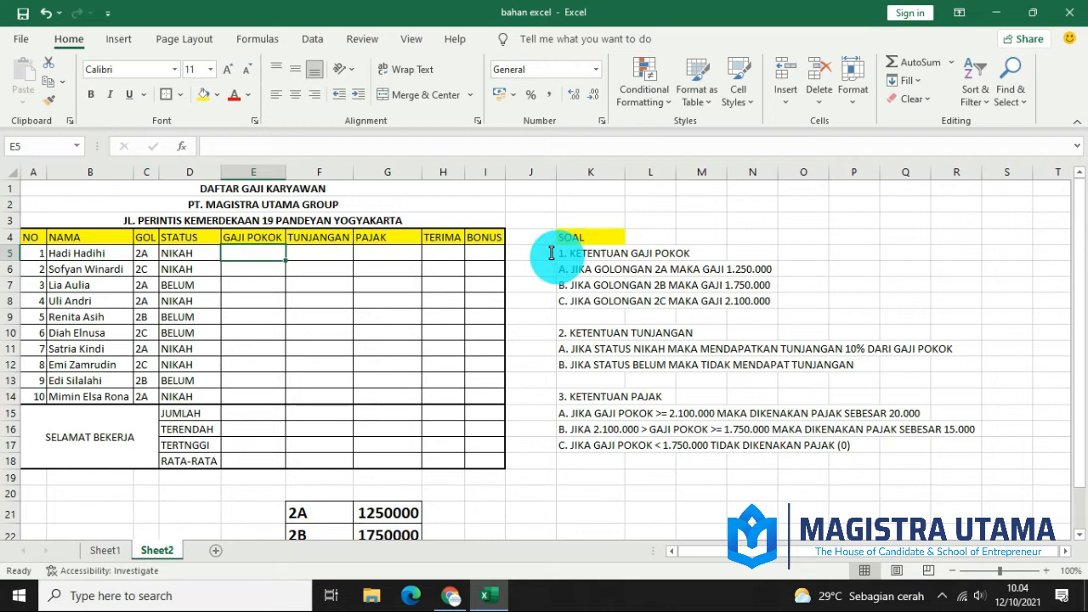
left_click(598, 253)
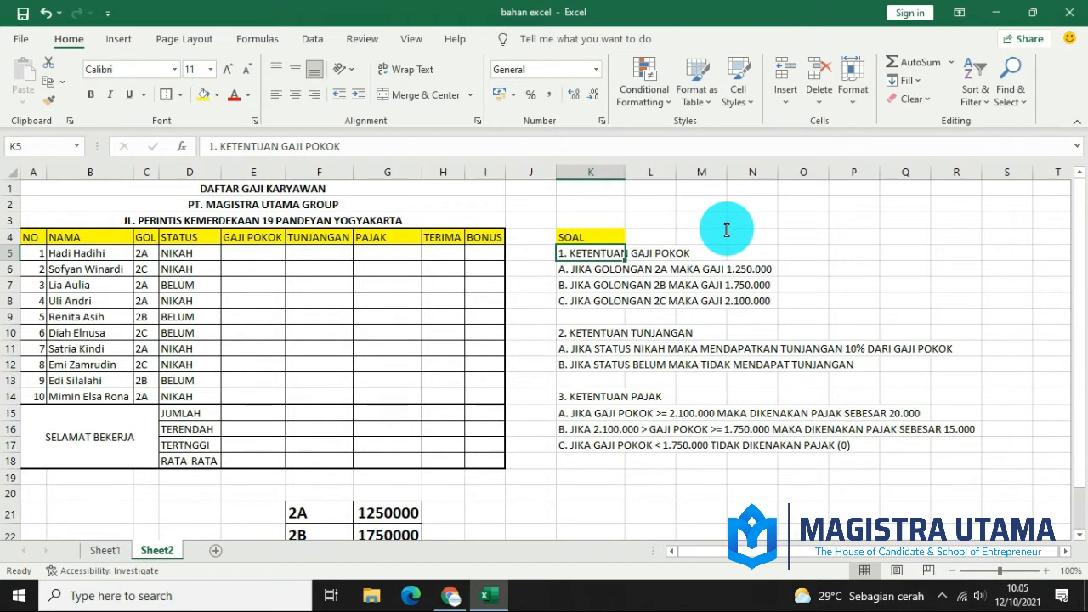
- Begin an IF formula in E5 that returns 1250000 when C5 equals "2A"
left_click(274, 253)
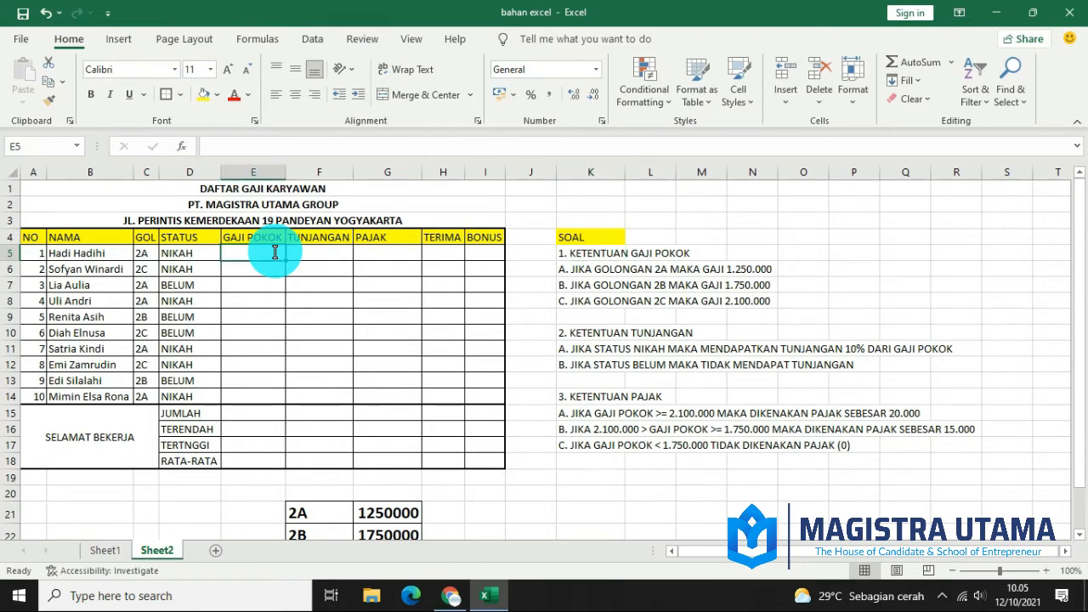
type("=")
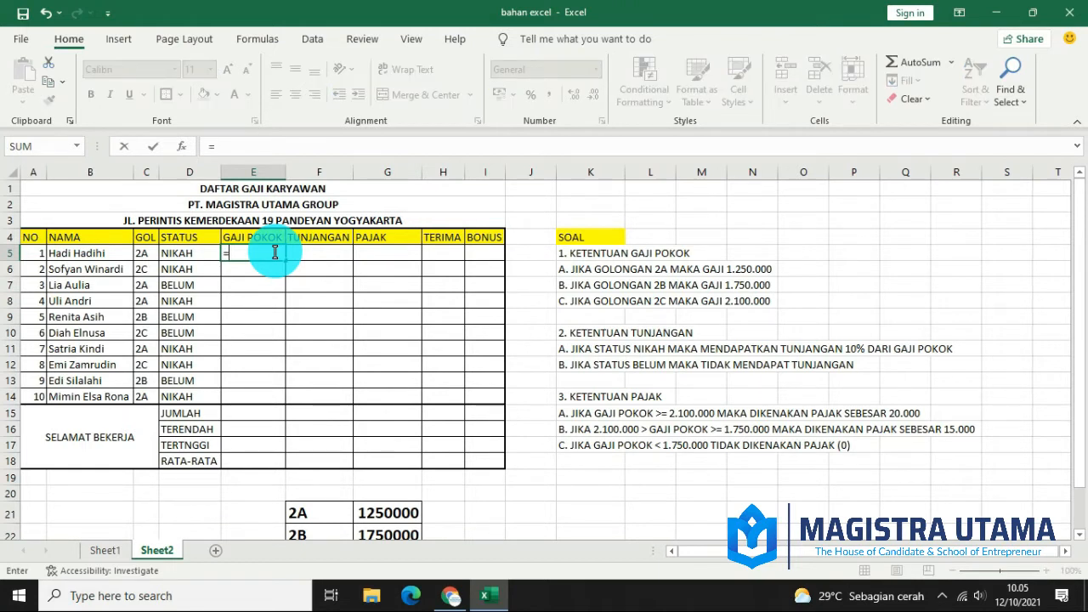
type("IF")
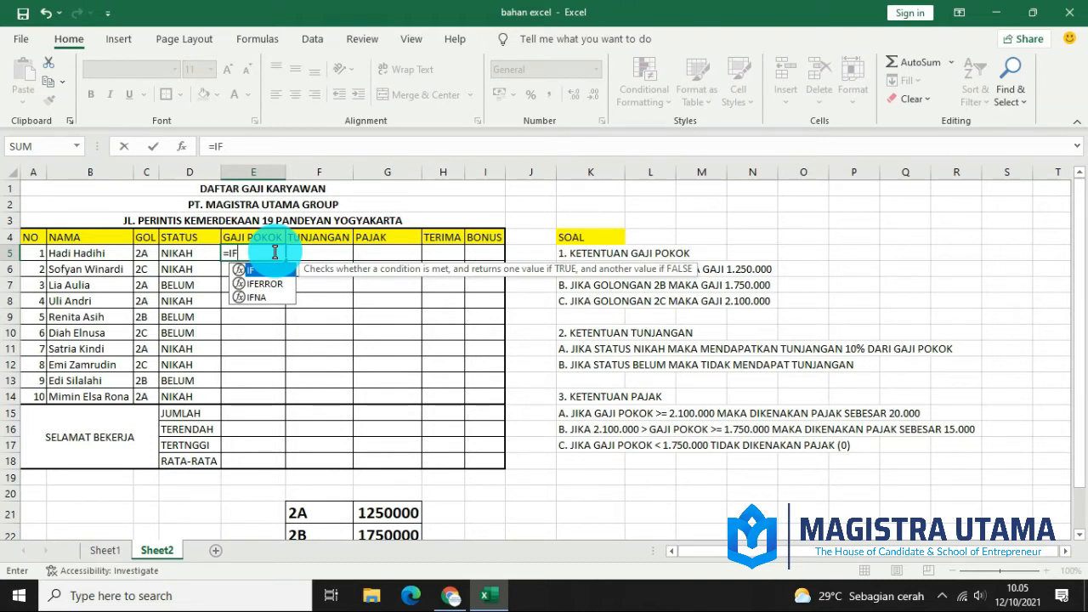
type("(")
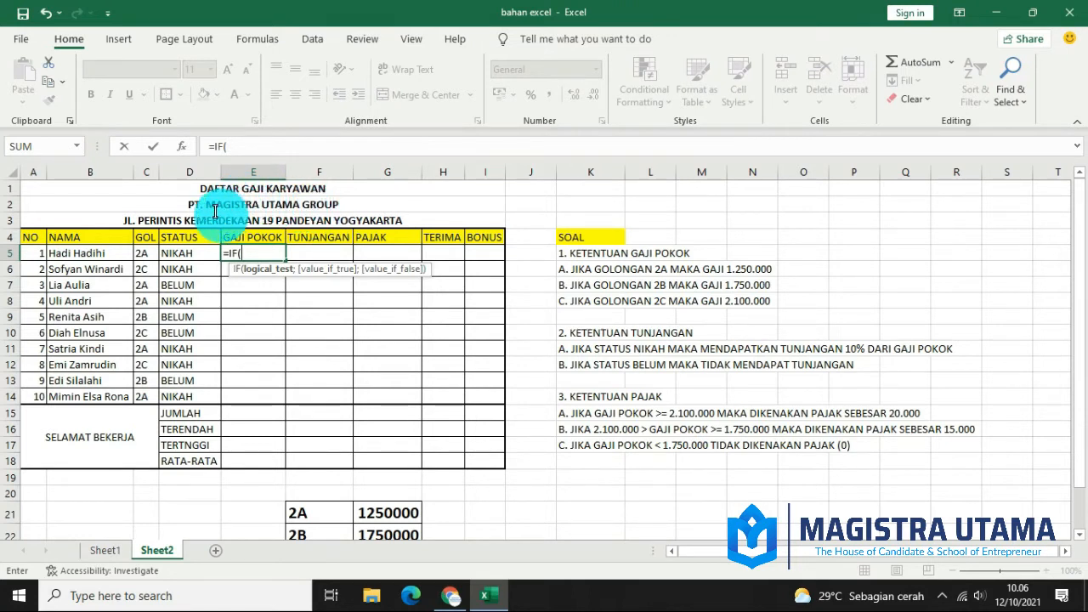
left_click(149, 253)
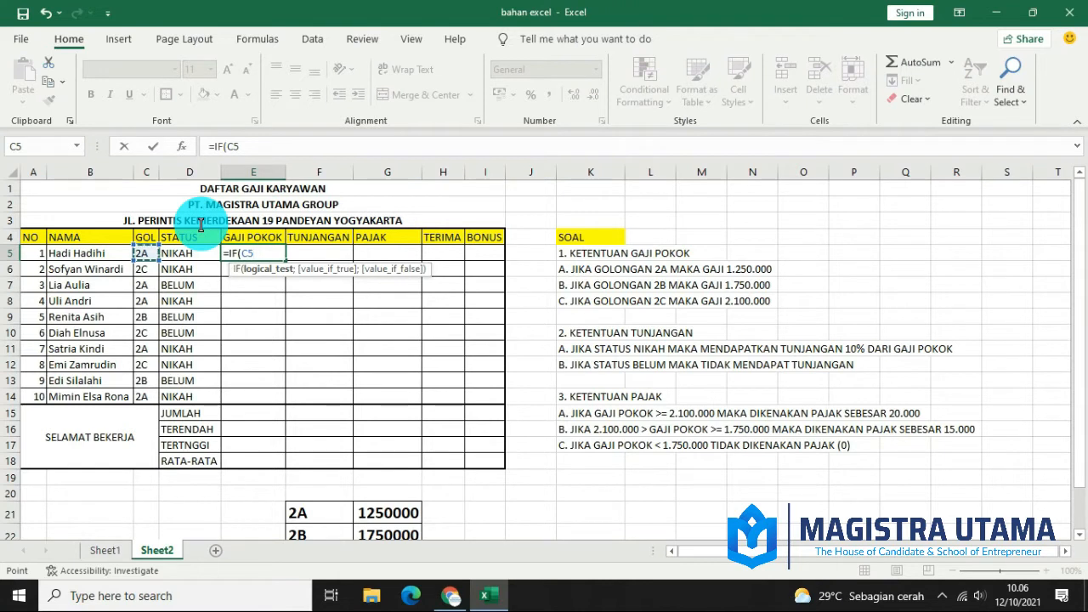
type("=\"@")
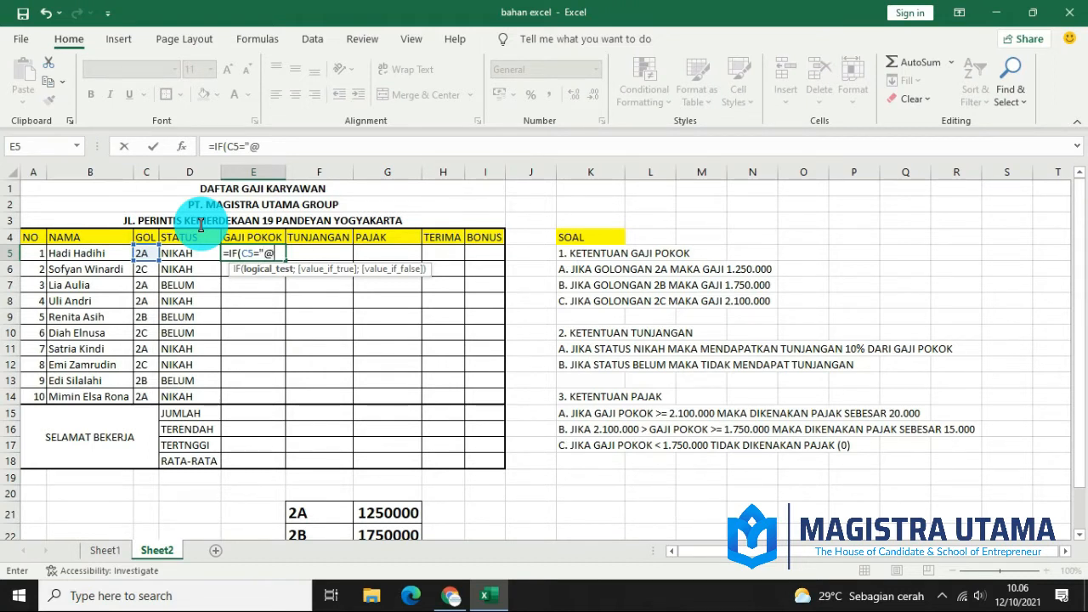
key("BackSpace")
type("2A\";")
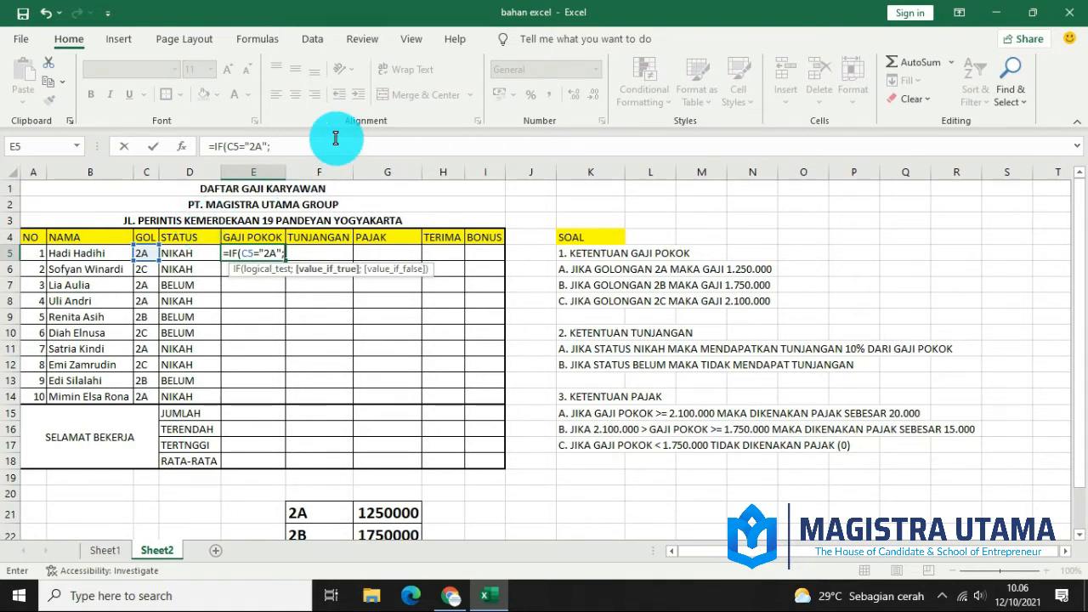
type("1250000")
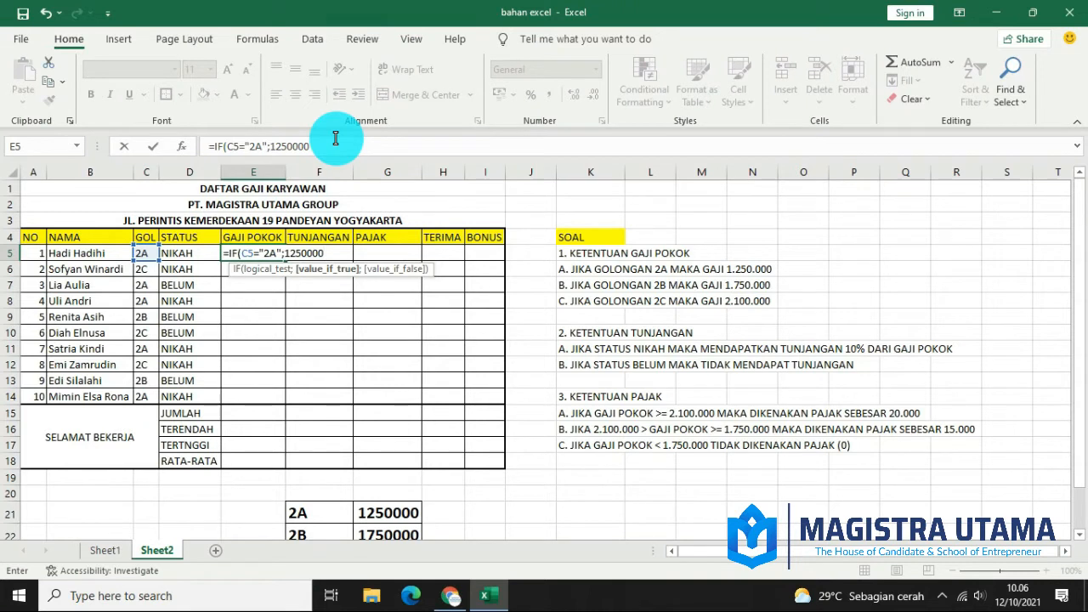
type(";")
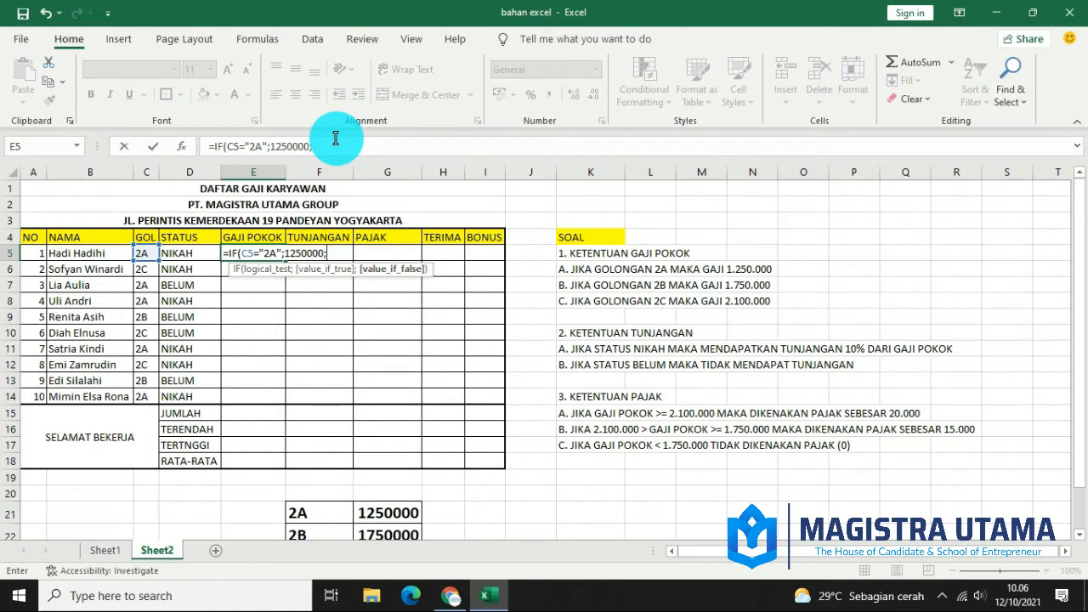
- Complete the E5 formula with a nested IF that returns 1750000 when C5 equals "2B" and 2100000 otherwise
type("IF")
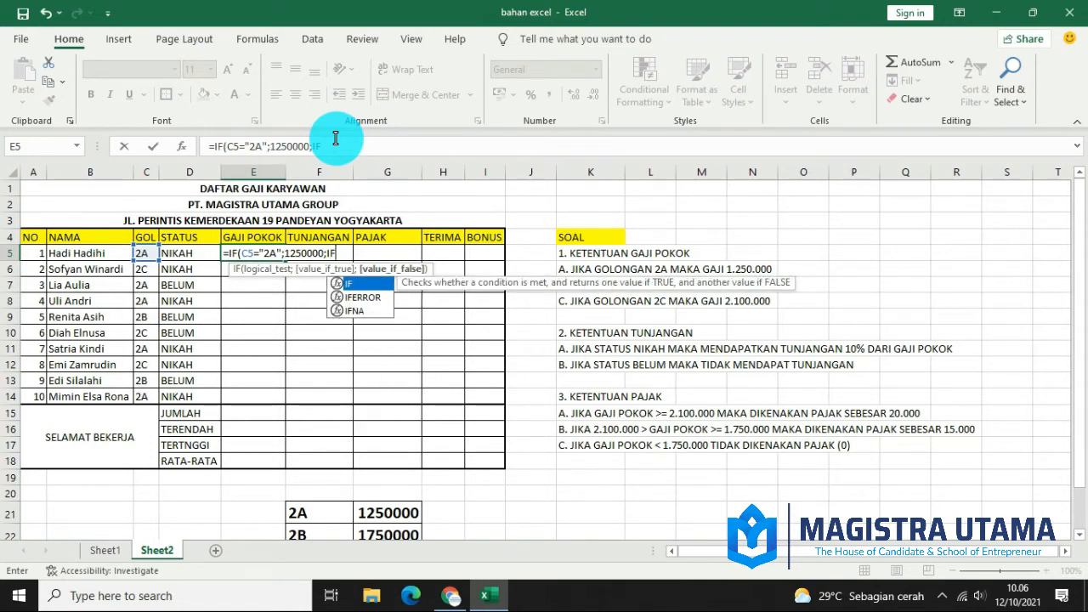
type("(")
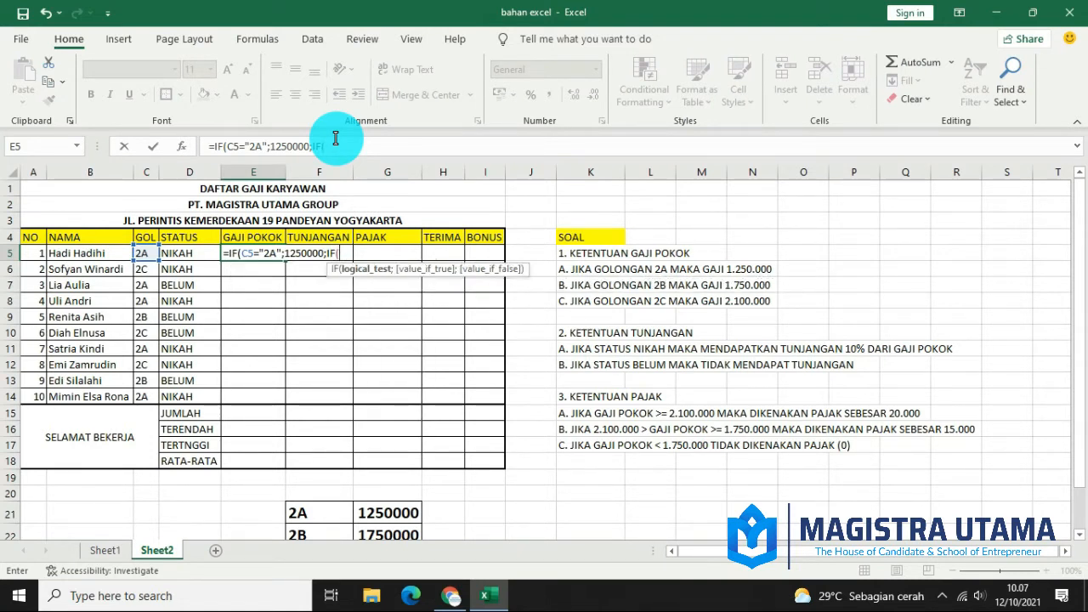
left_click(148, 254)
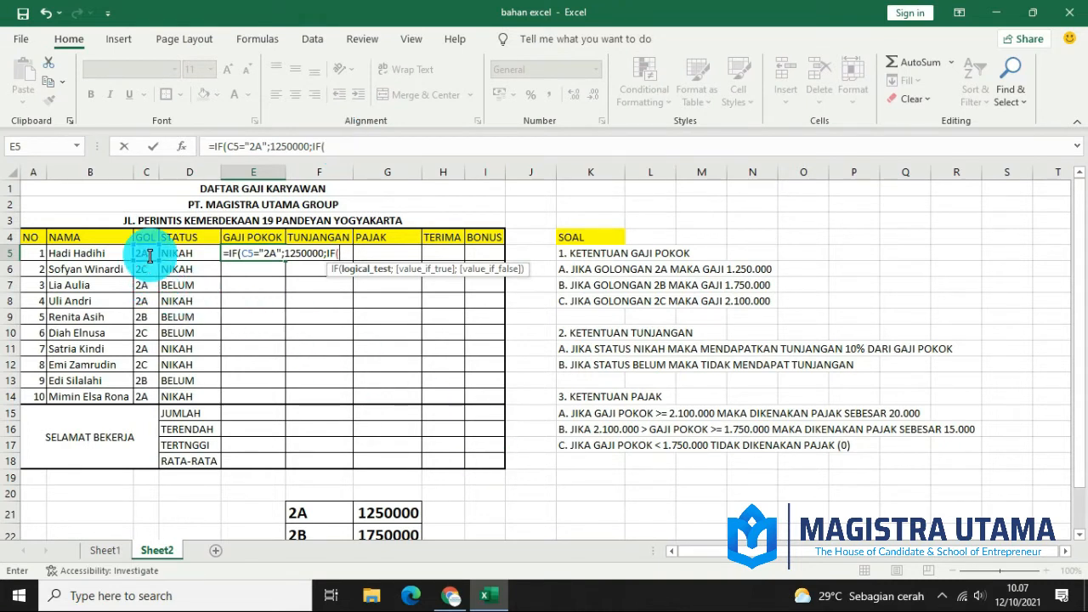
type("=\"2B")
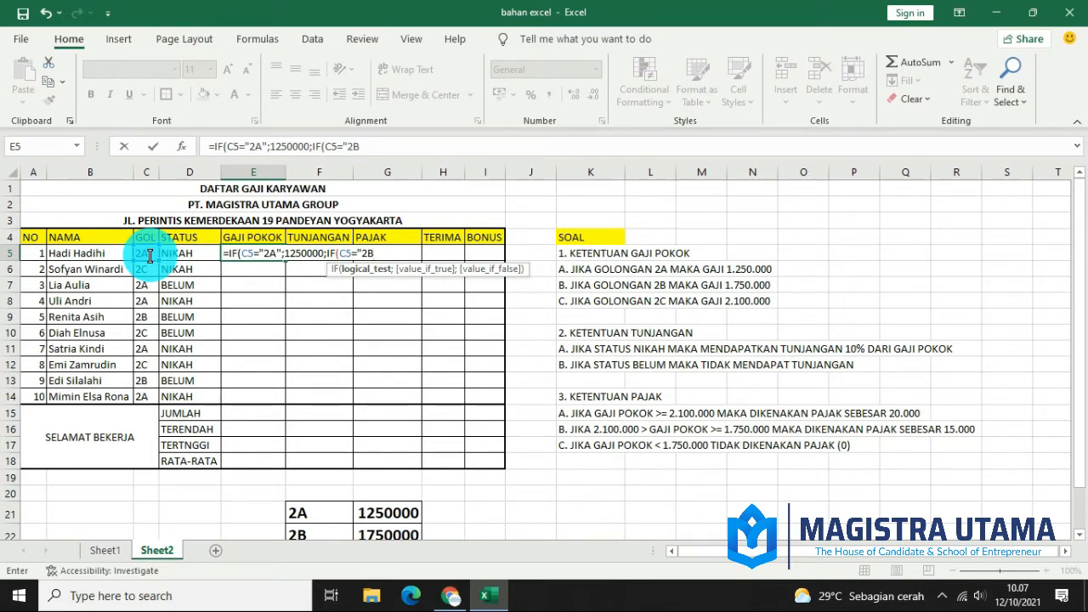
type("\";")
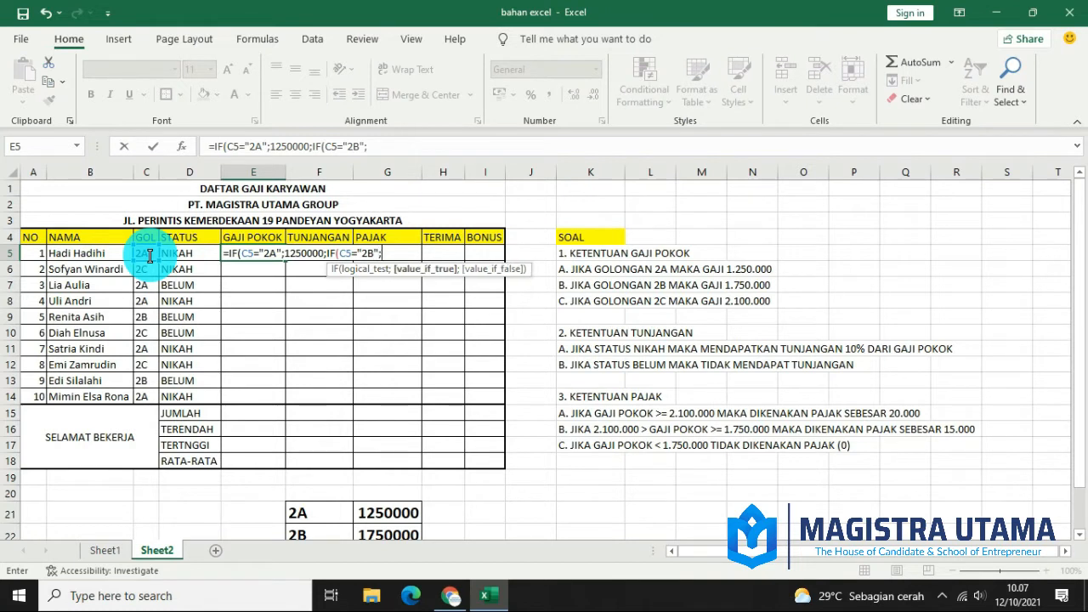
type("1750000")
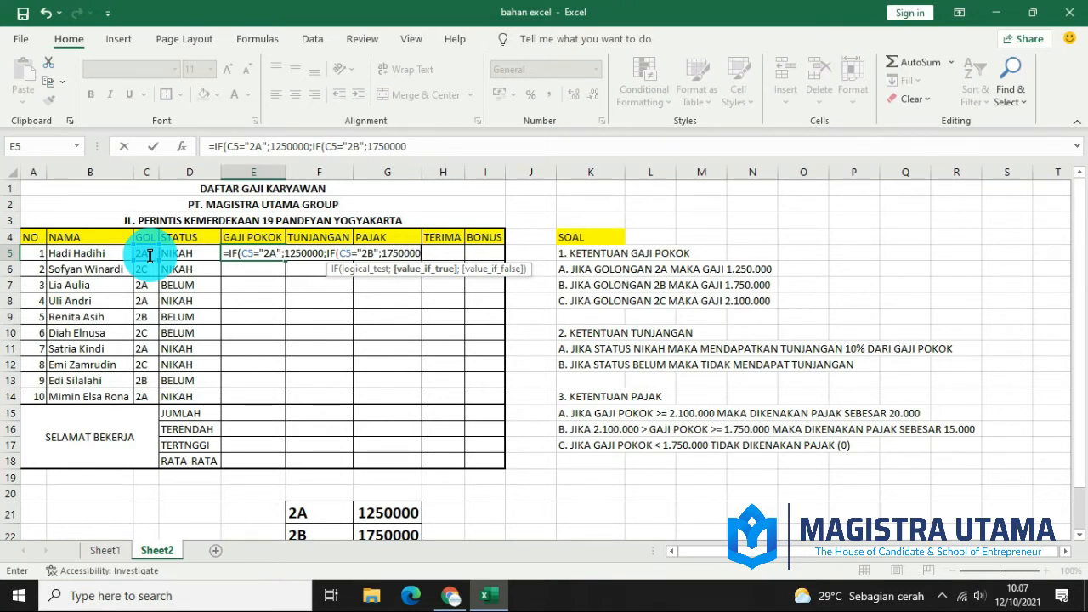
type(";")
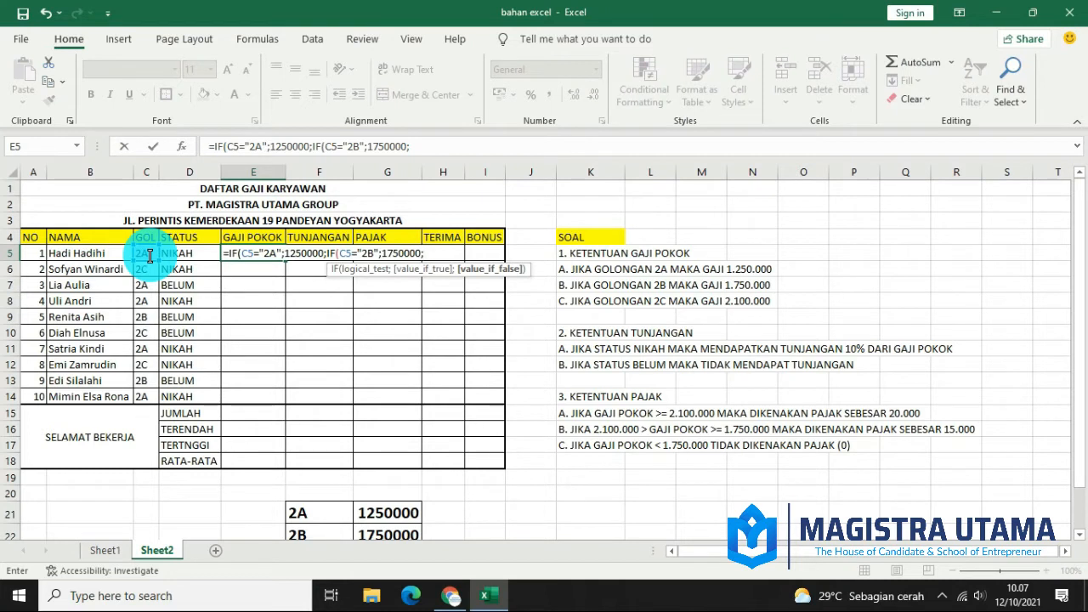
type("210000")
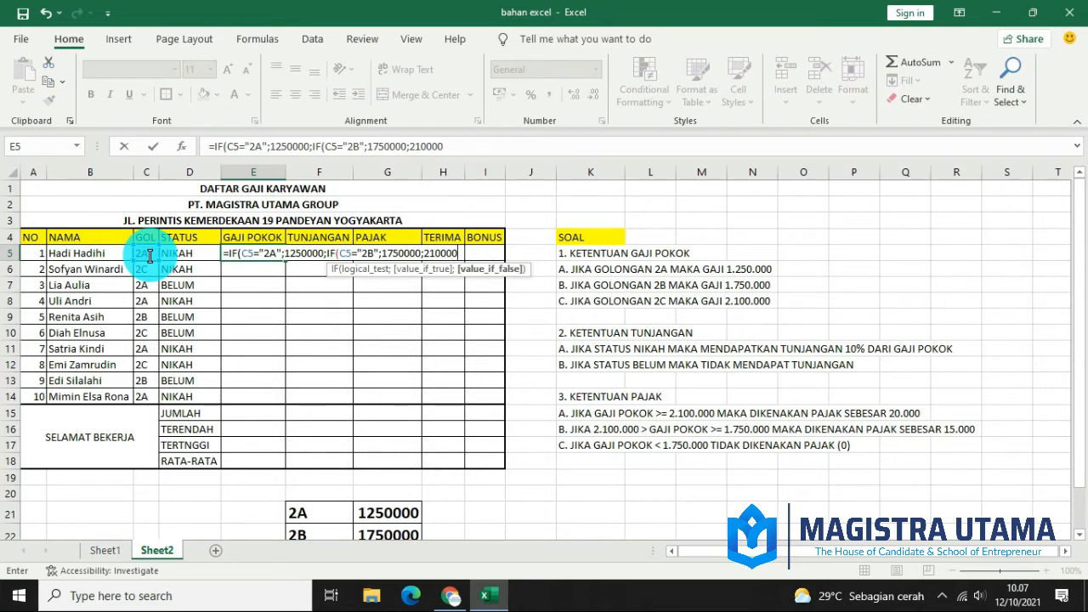
type("0")
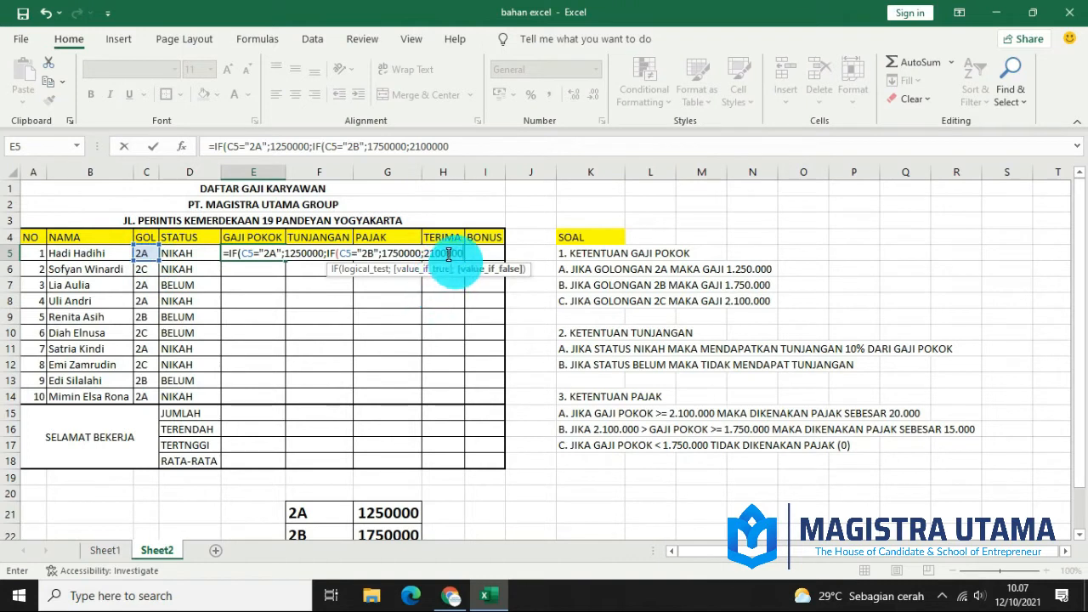
type(")")
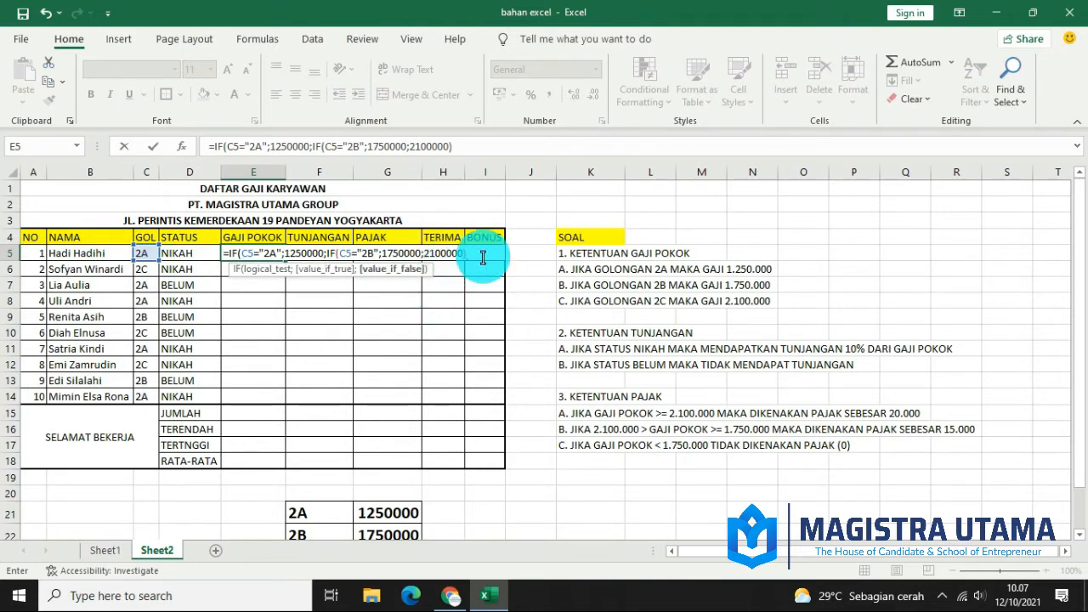
type(")")
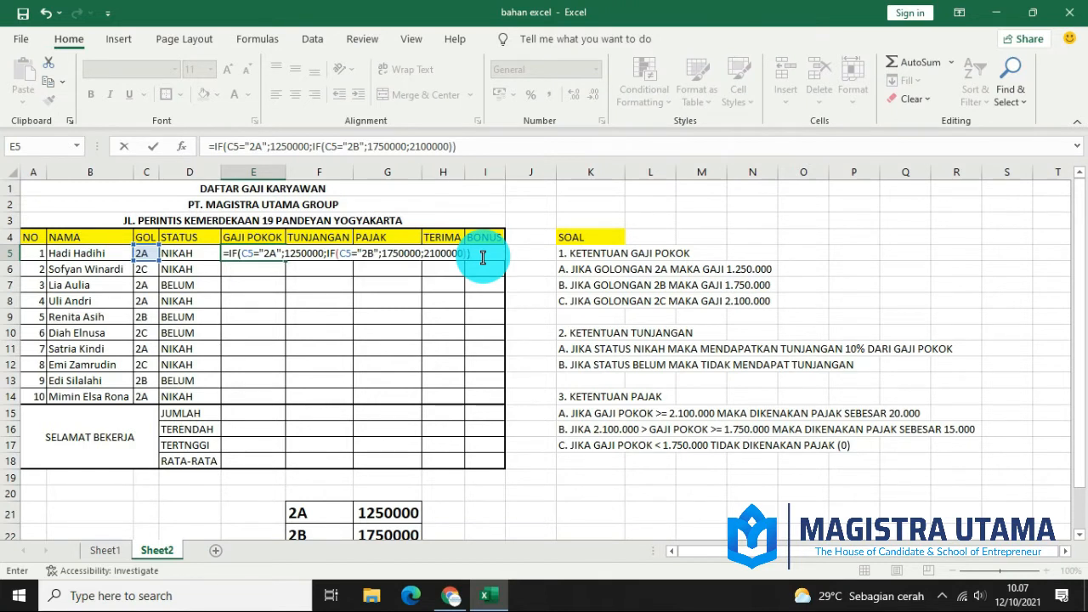
key("Return")
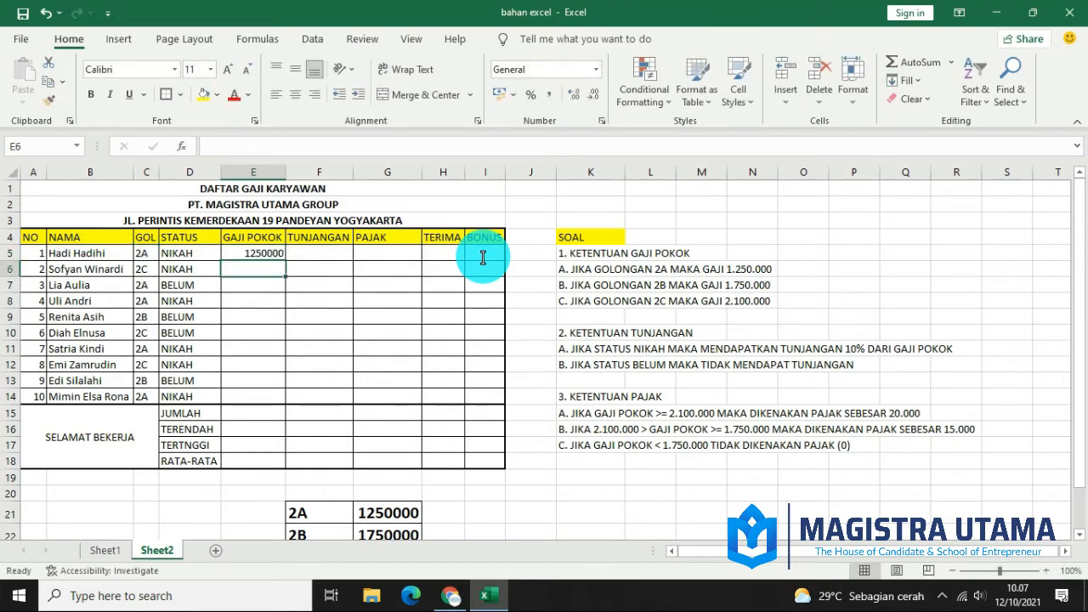
- Fill the GAJI POKOK formula from E5 down to E14
left_click(253, 252)
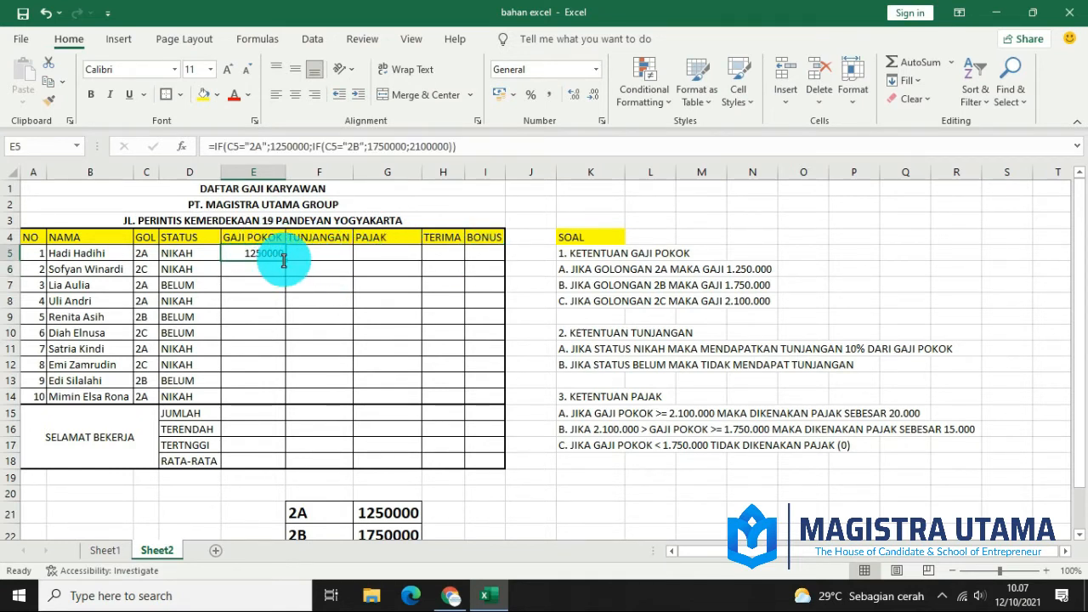
left_click_drag(283, 260, 279, 398)
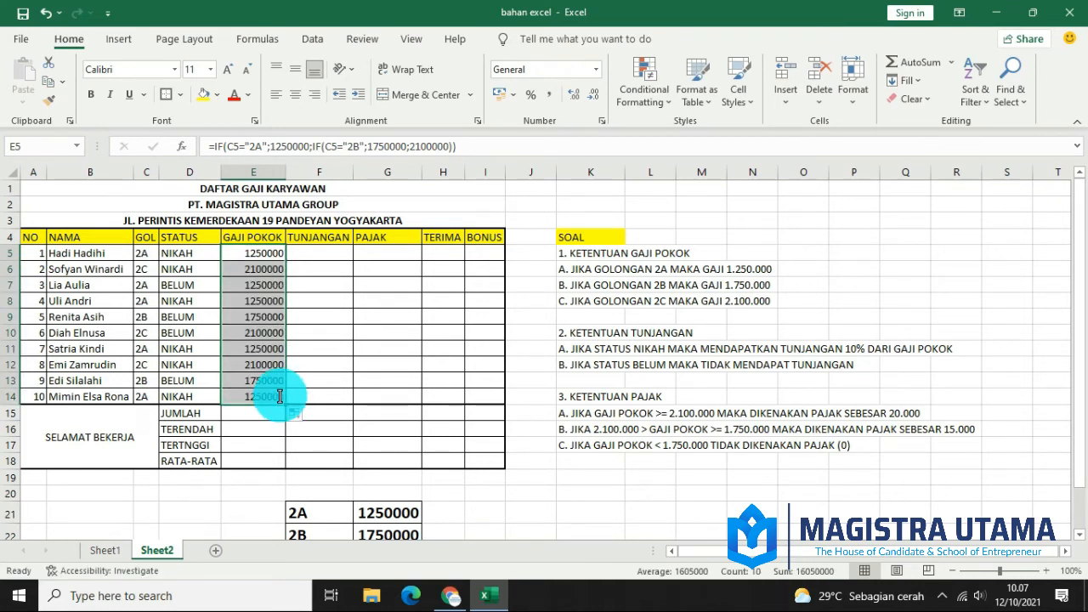
left_click(318, 257)
left_click(243, 252)
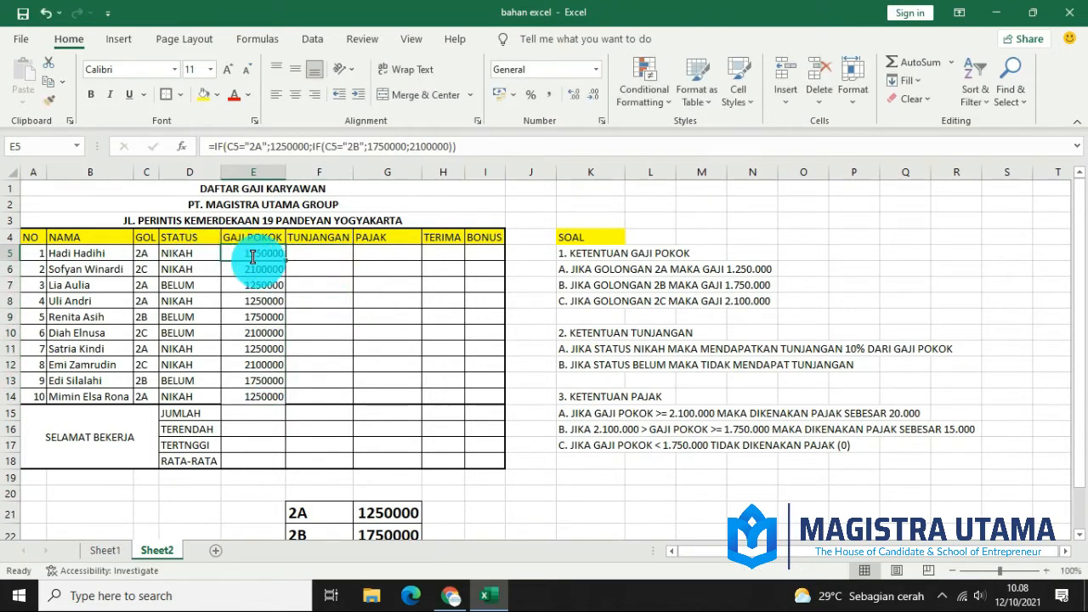
- Begin an IF formula in F5 that tests whether the status in D5 equals "NIKAH"
left_click(318, 255)
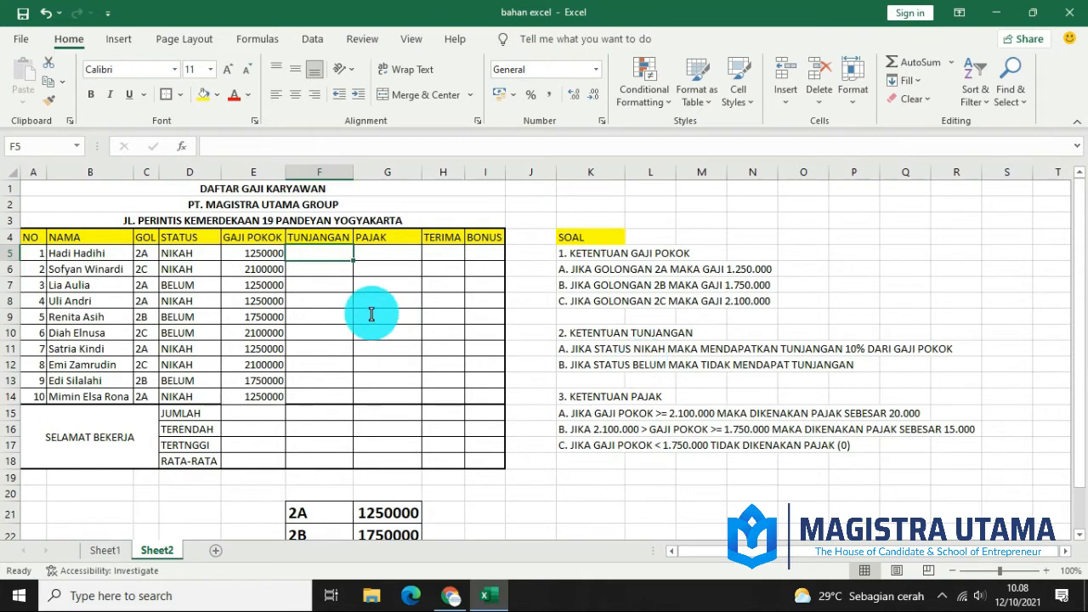
type("=")
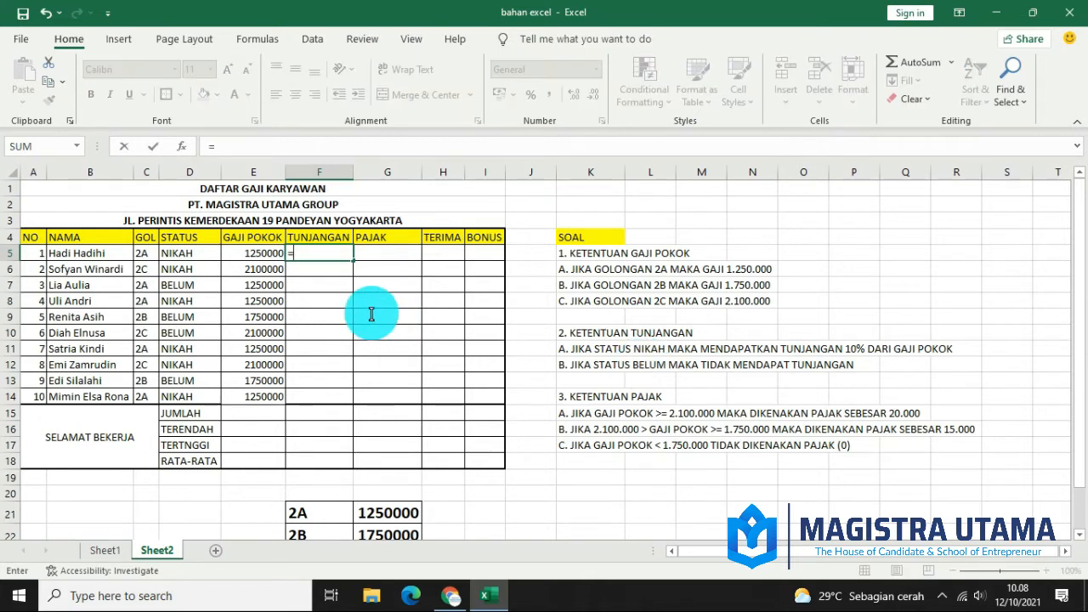
type("IF(")
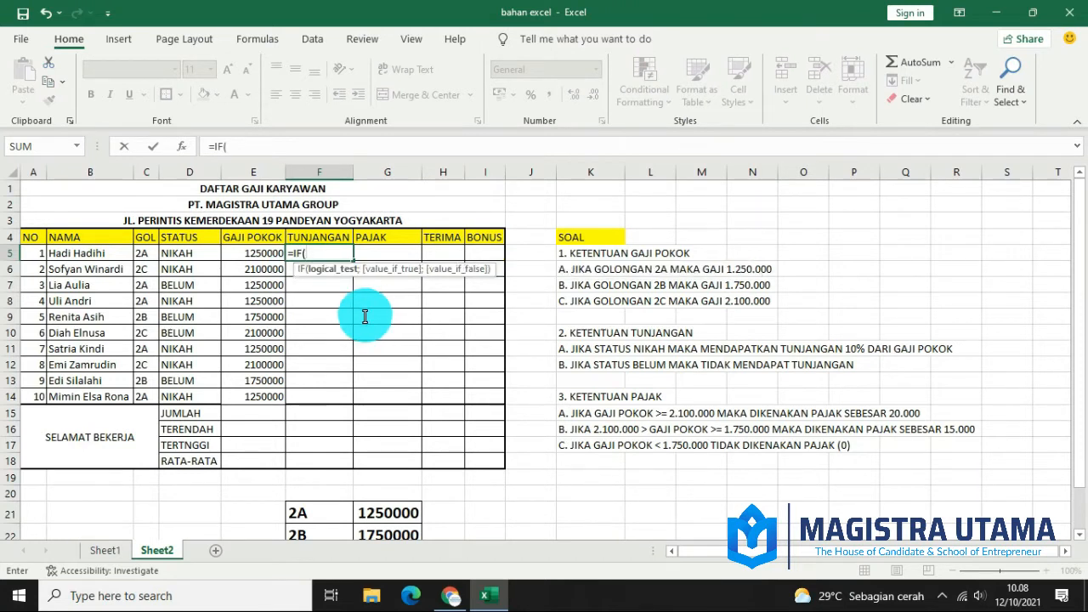
left_click(202, 255)
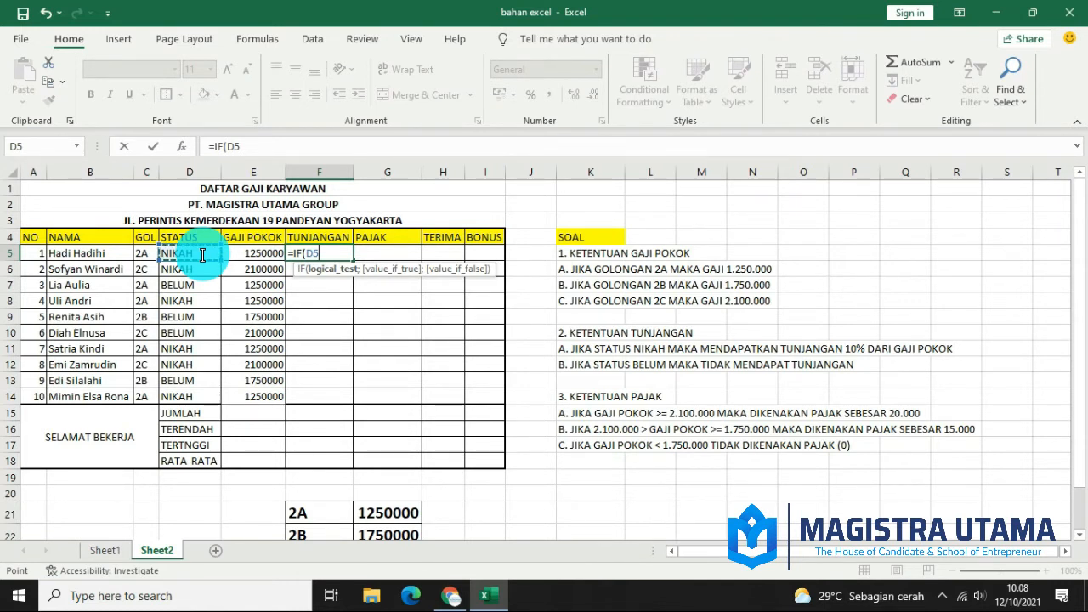
type("=")
type("\"NIKA")
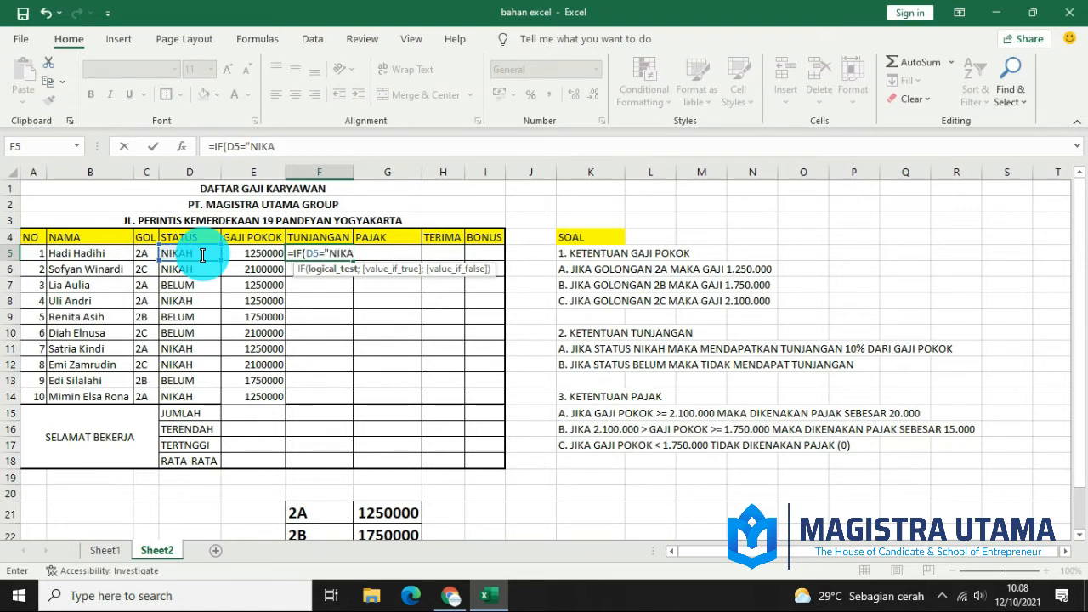
type("H\";")
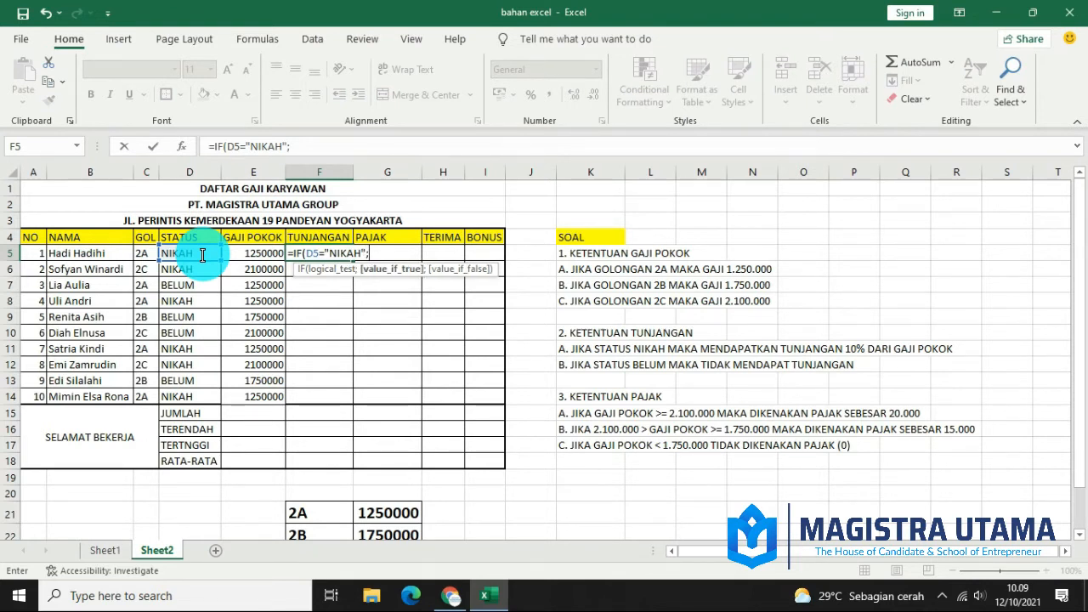
- Complete the F5 formula to return 10%*E5 if true and 0 otherwise, and fill it down to F14
type("10%*")
left_click(233, 252)
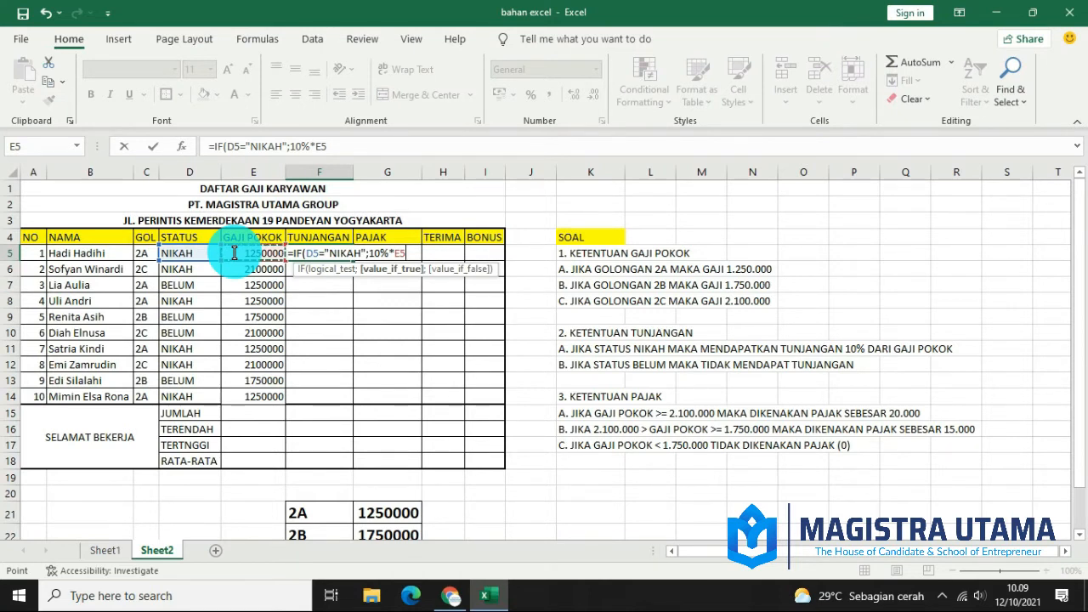
type(";")
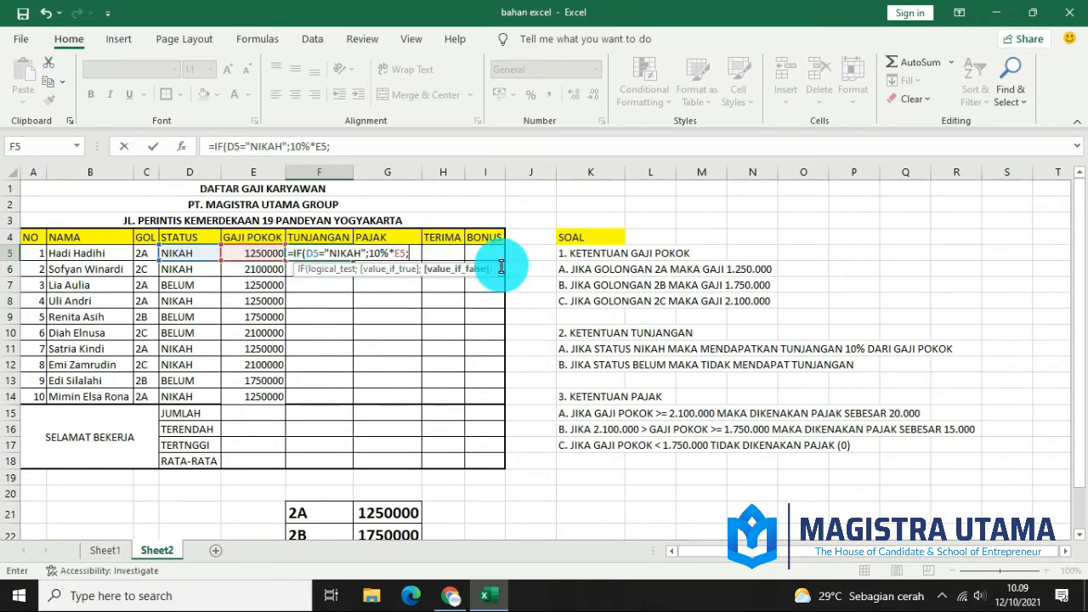
type("0)")
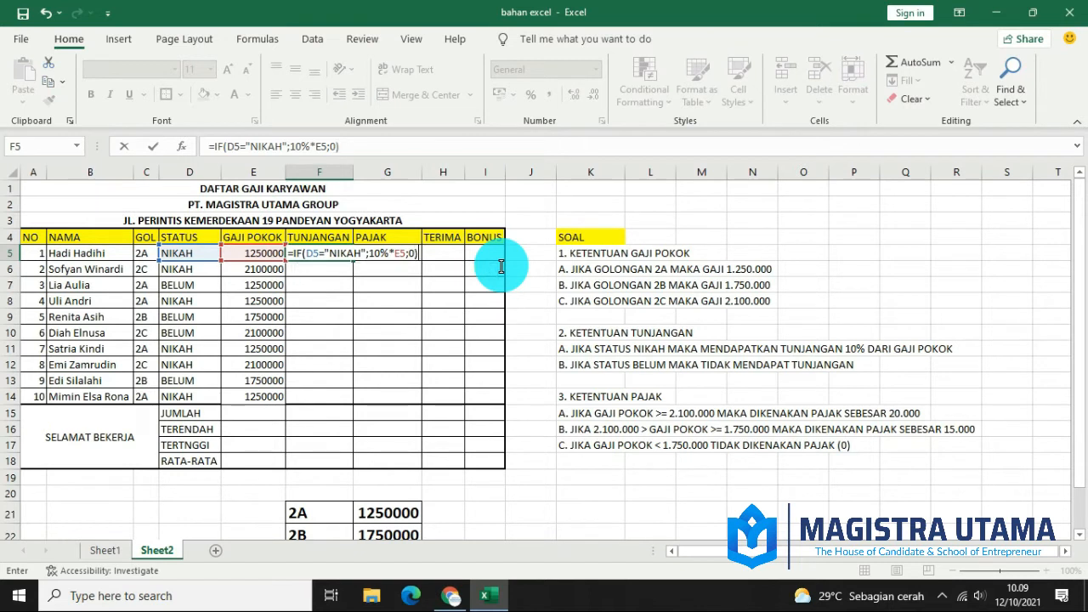
key("Return")
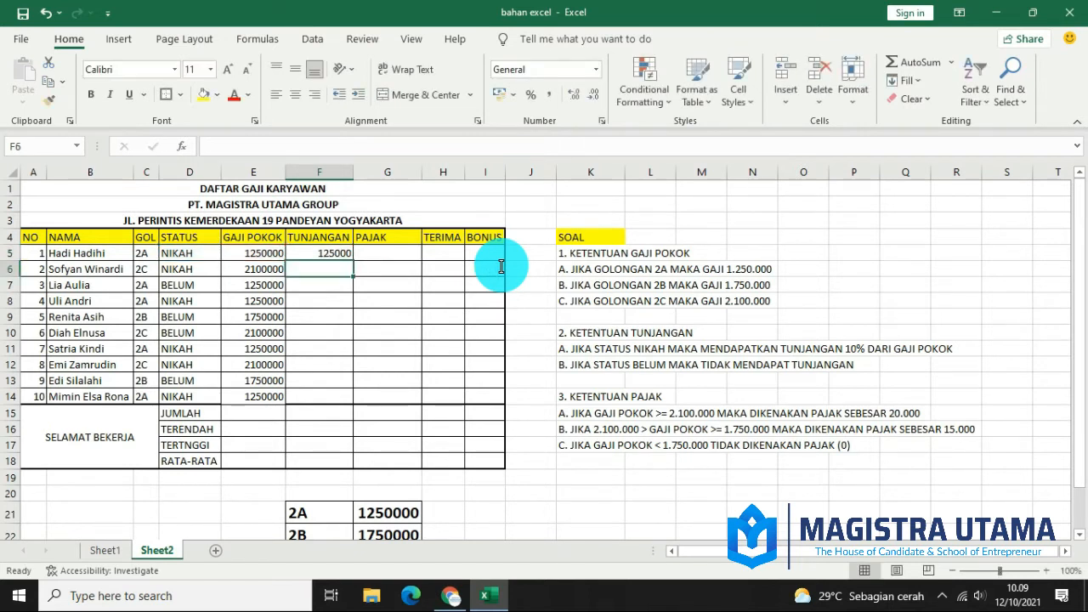
left_click(348, 253)
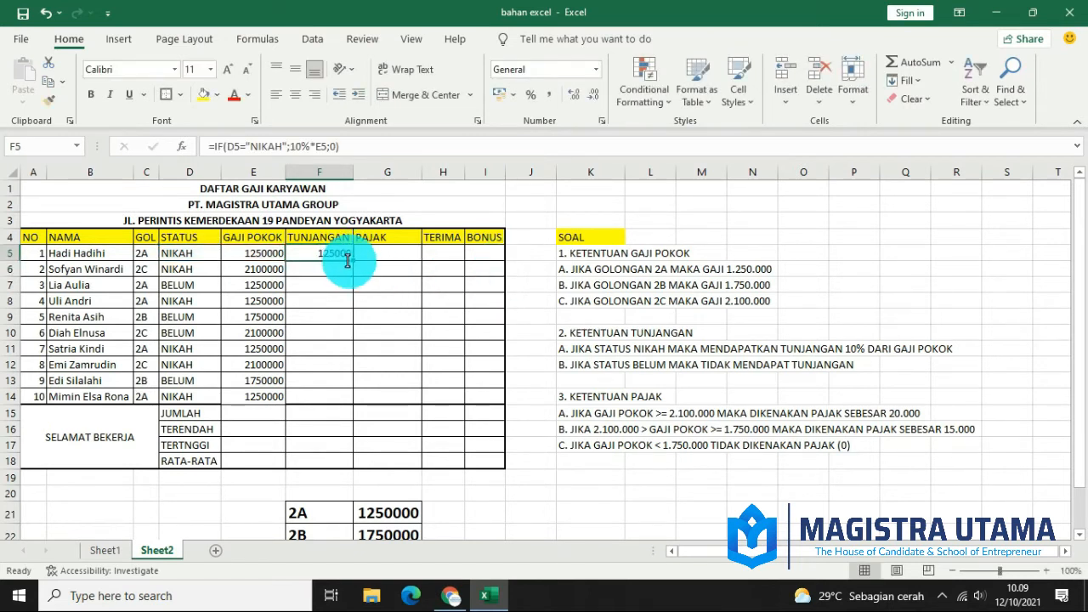
left_click_drag(352, 259, 347, 404)
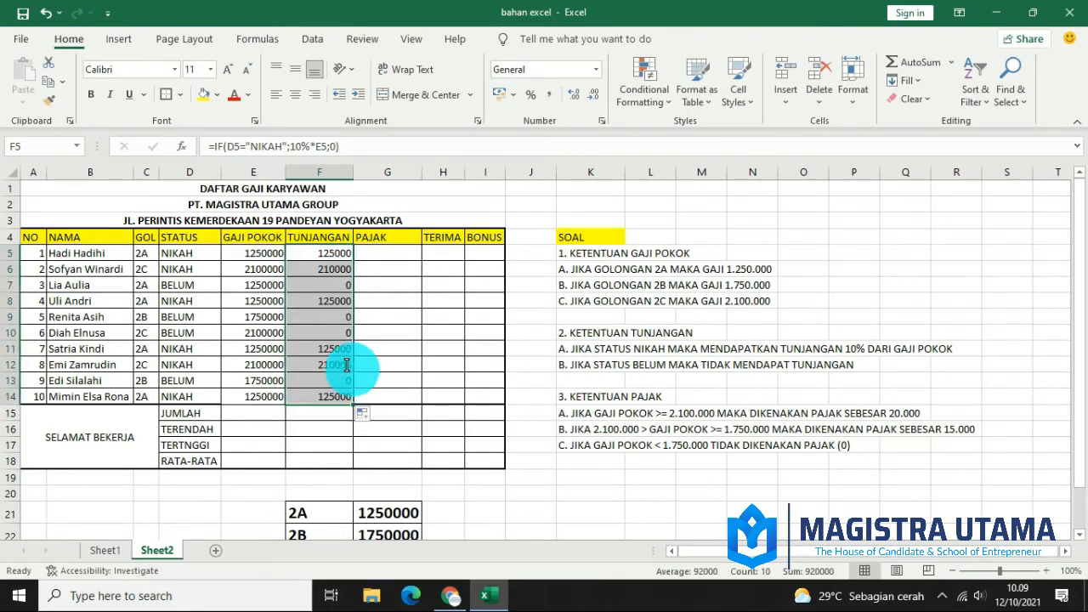
- Check the TUNJANGAN results for the employees with status BELUM in rows 7, 9, 10 and 13
left_click(165, 289)
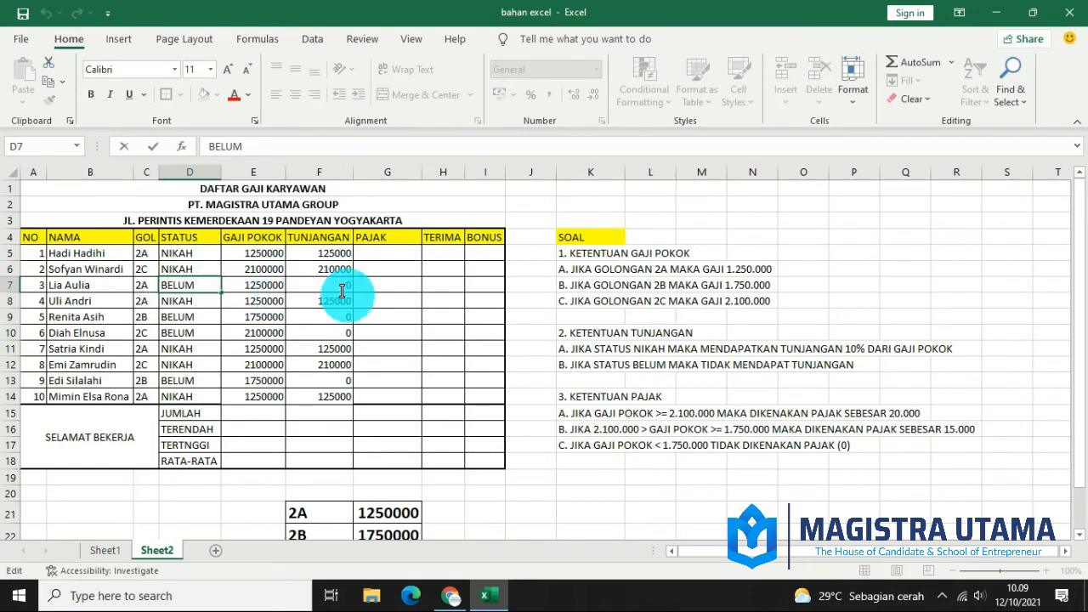
left_click(10, 286)
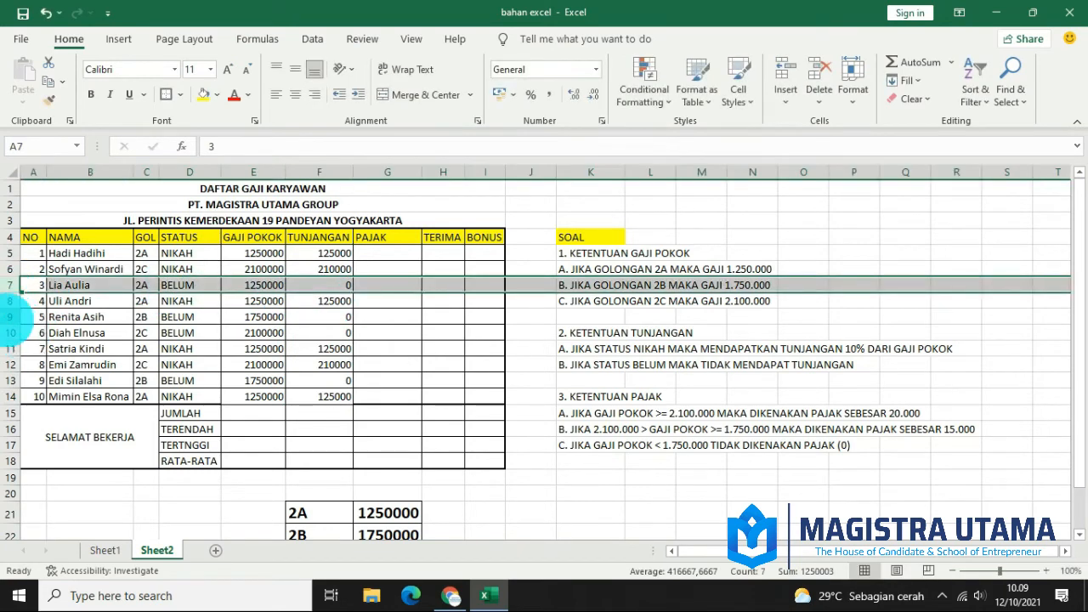
left_click(11, 316)
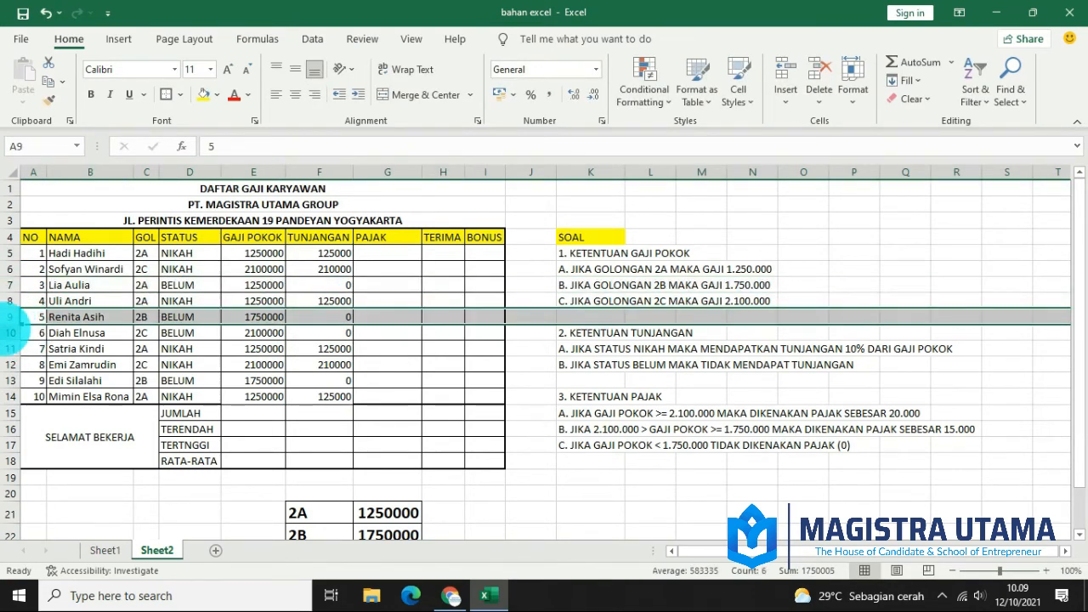
left_click(11, 332)
left_click(10, 380)
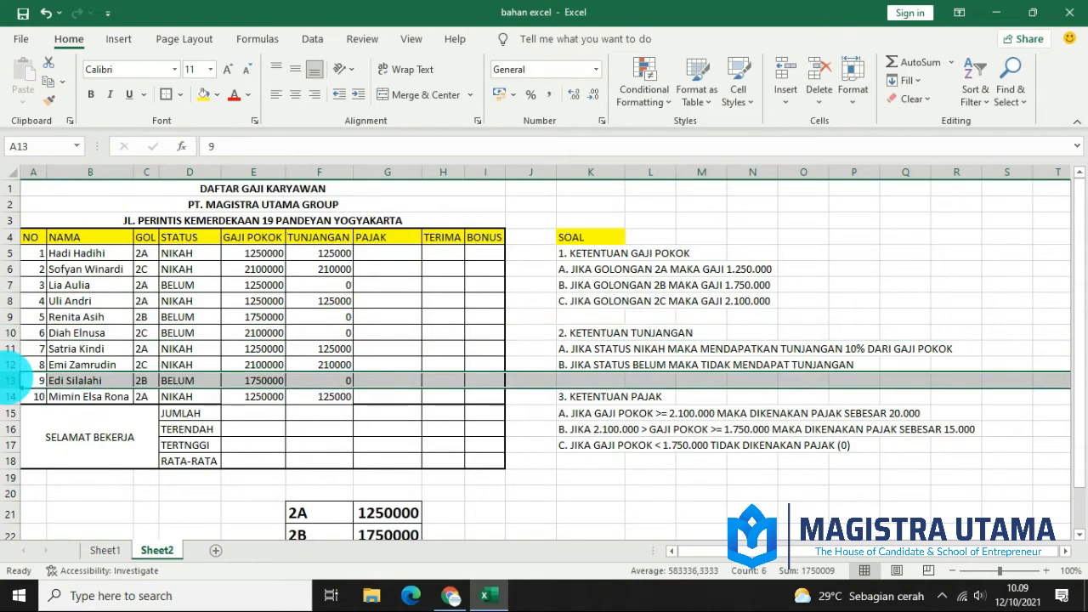
left_click(390, 259)
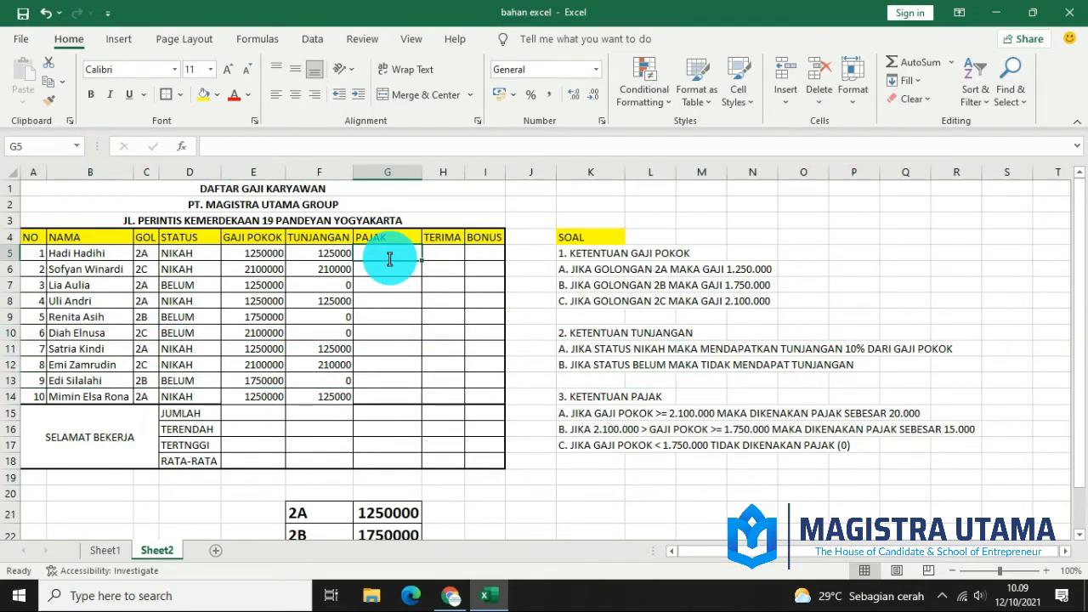
left_click_drag(333, 268, 326, 380)
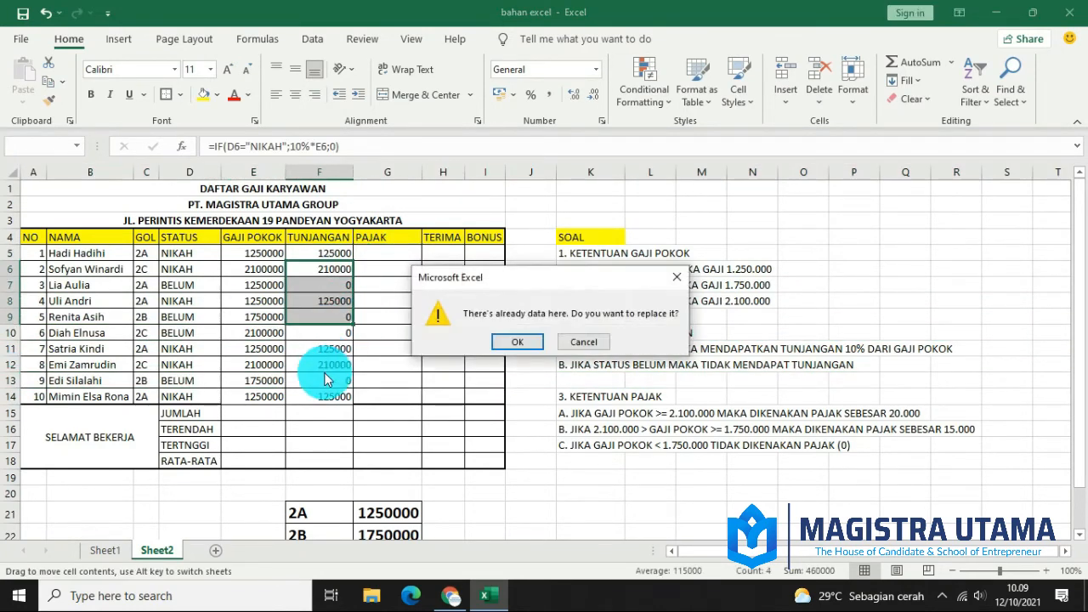
left_click(583, 342)
left_click(392, 263)
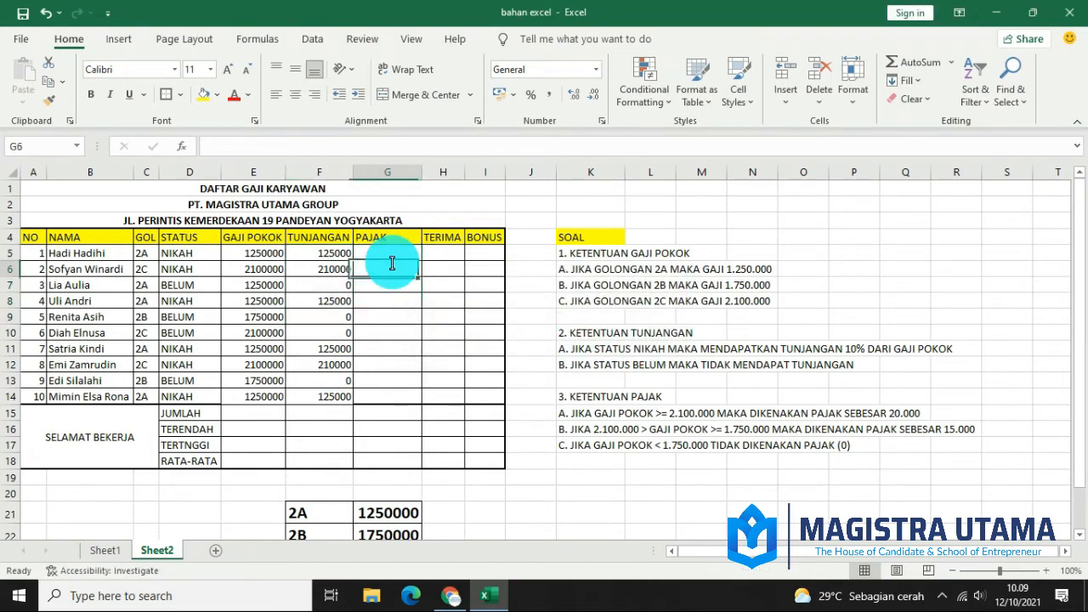
- Begin an IF formula in G5 that returns 20000 when E5 is greater than or equal to 2100000
left_click(398, 253)
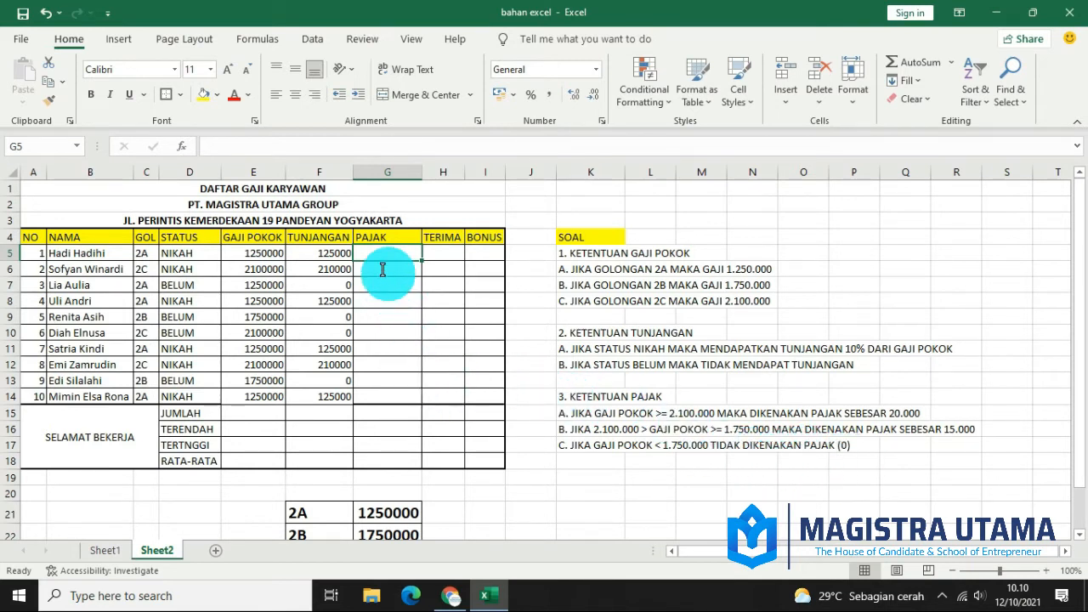
type("=")
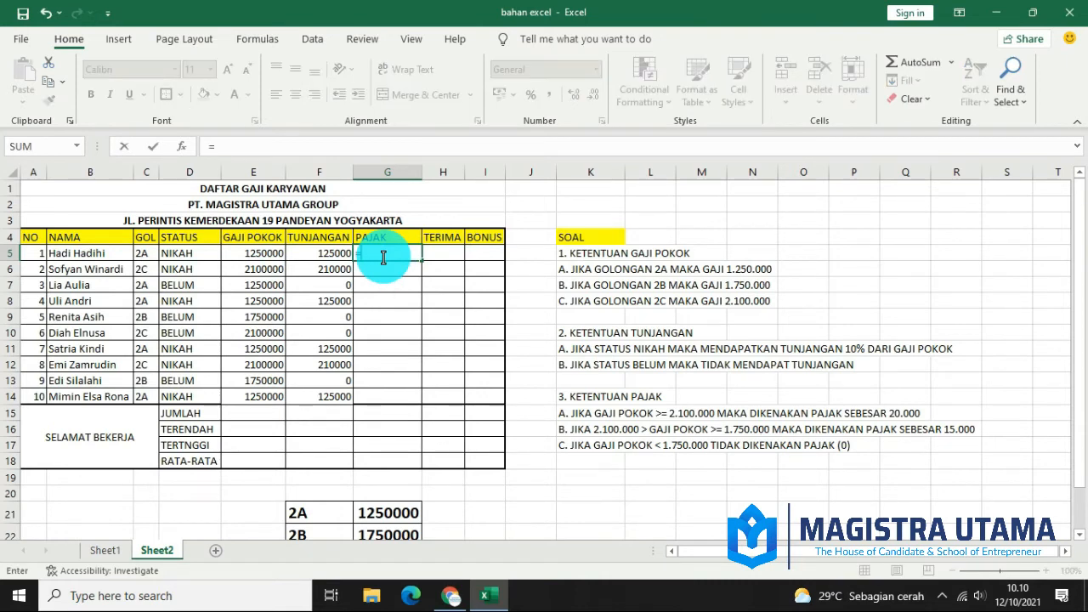
type("IF(")
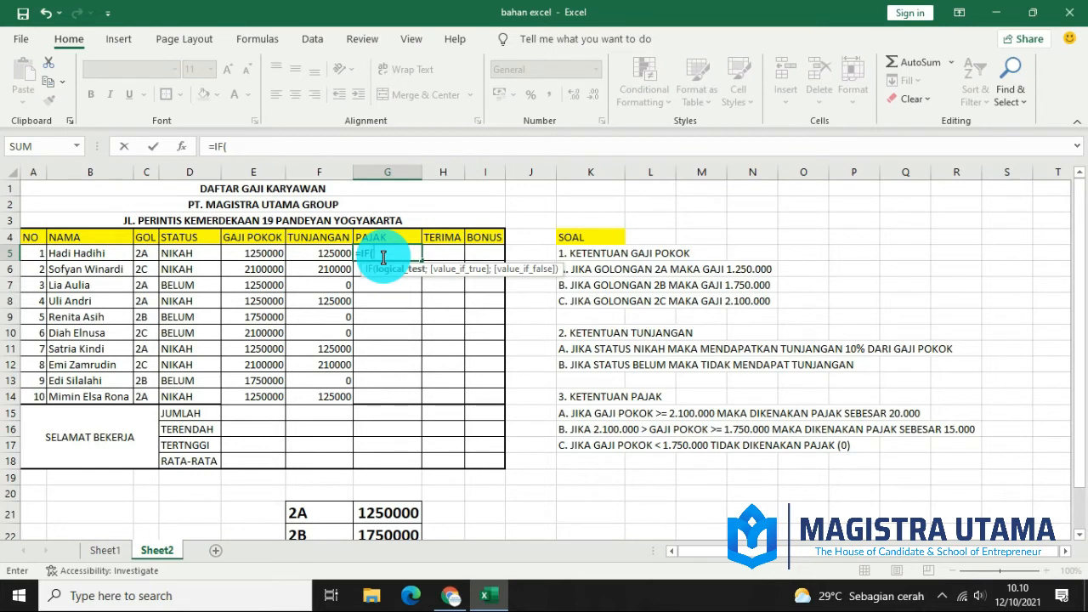
left_click(255, 252)
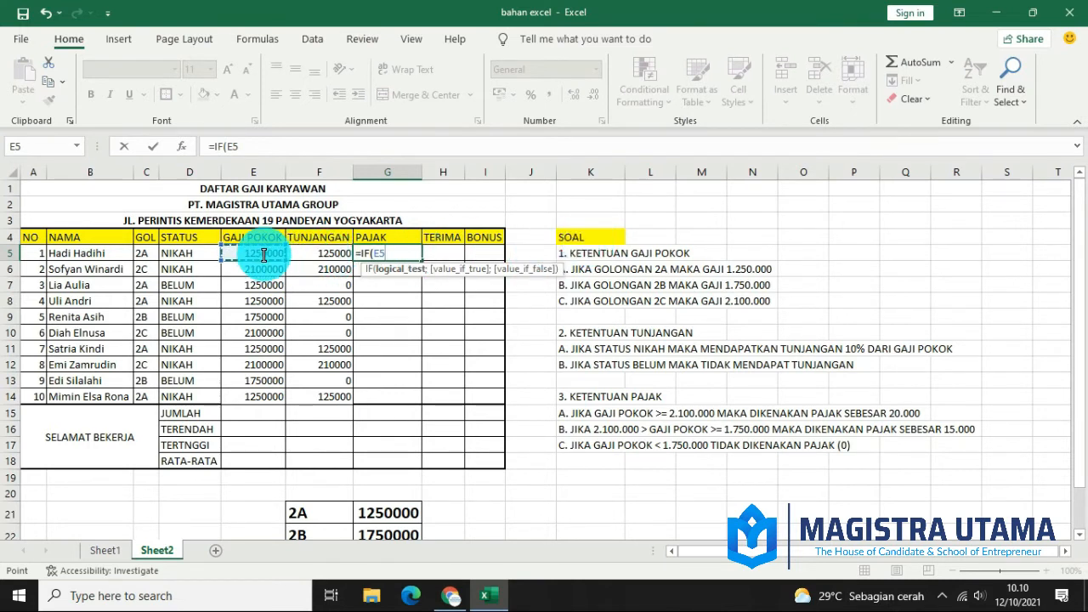
type(">=2100000")
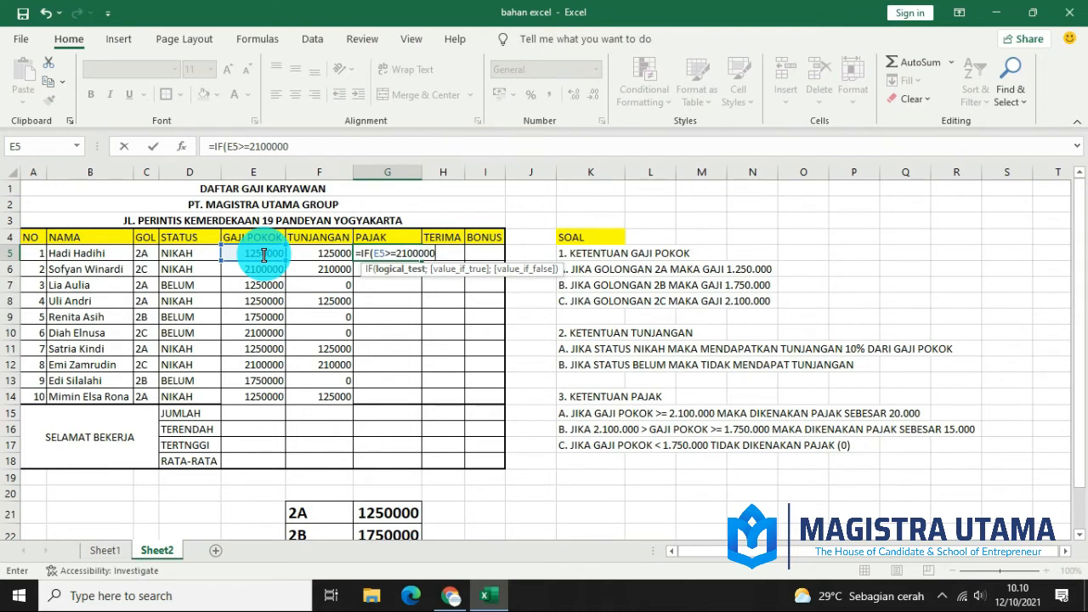
type(";")
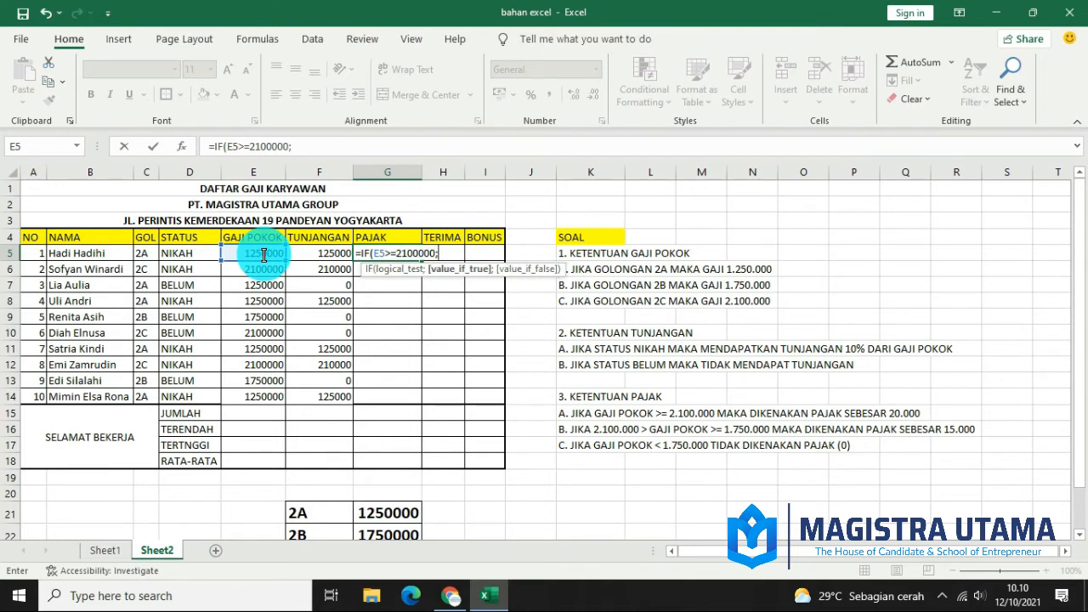
type("20000;")
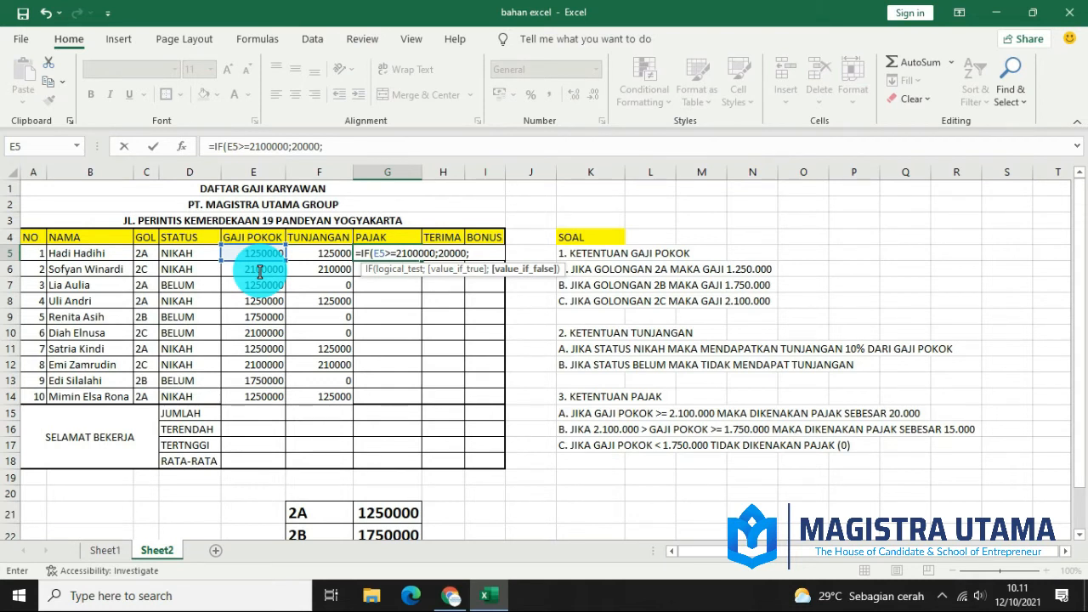
- Complete the G5 formula with a nested IF that returns 15000 when E5>=1750000 and 0 otherwise
type("IF")
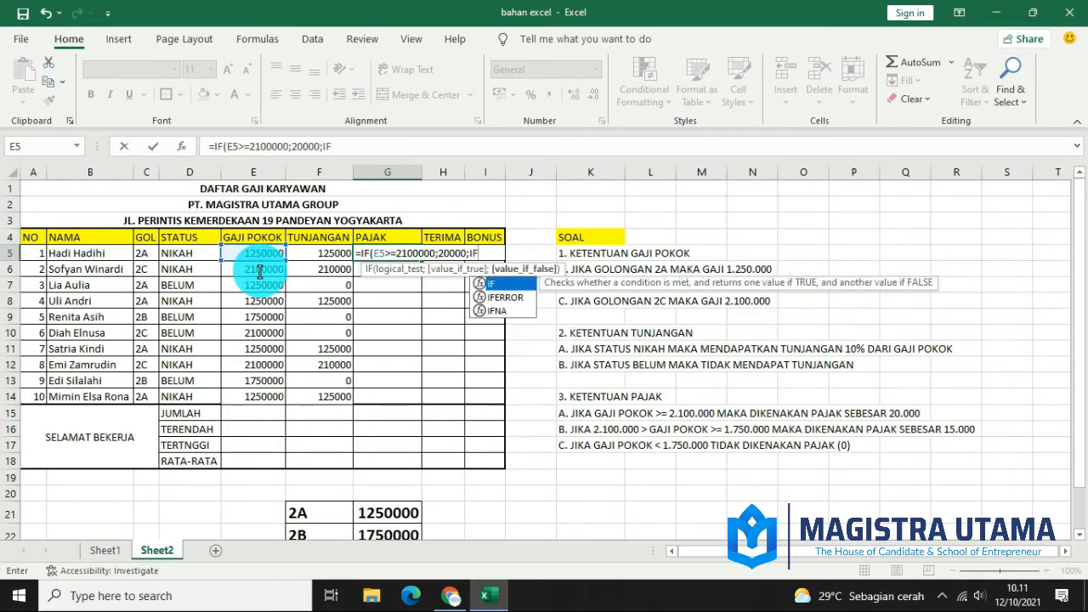
type("(")
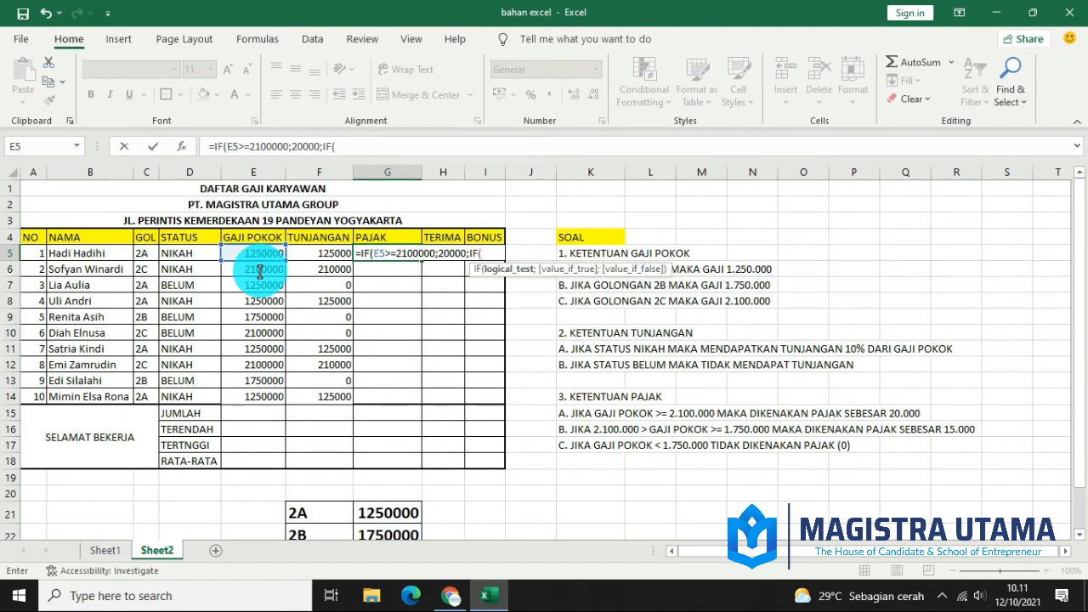
left_click(257, 255)
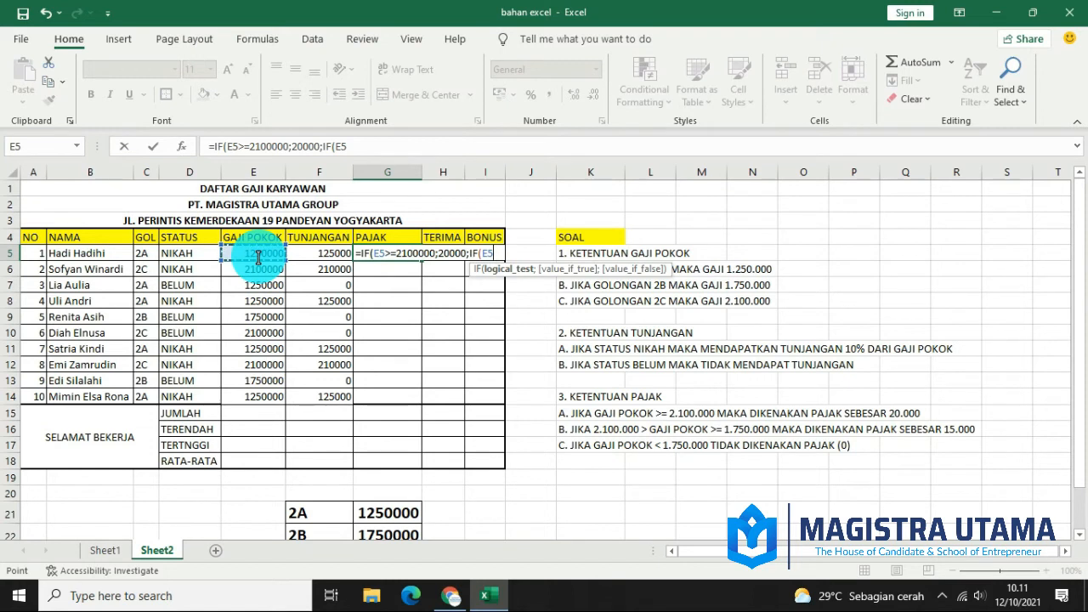
type(">=17500")
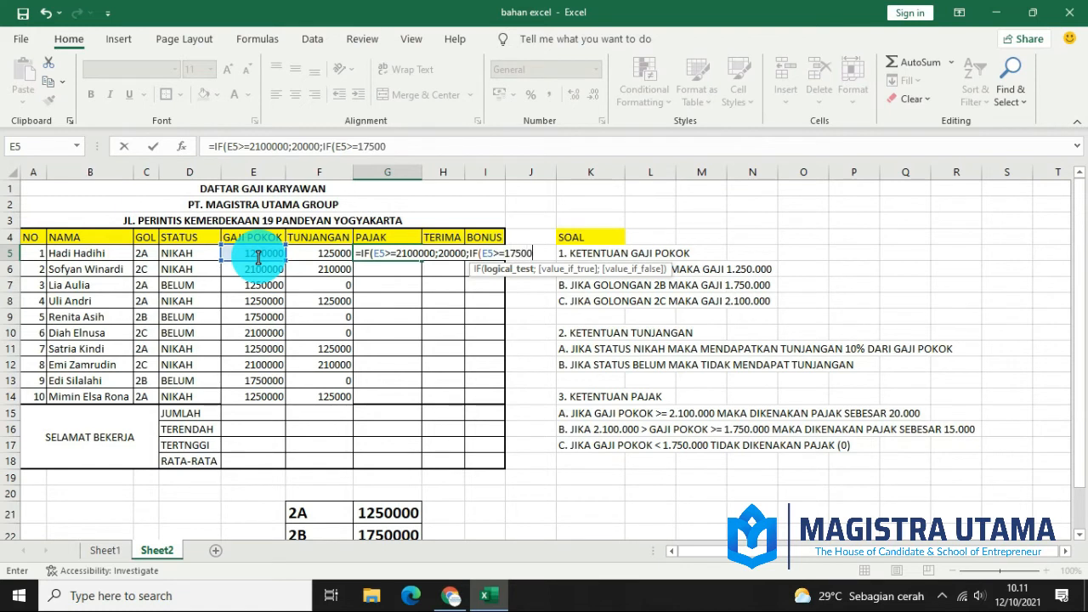
type("00;")
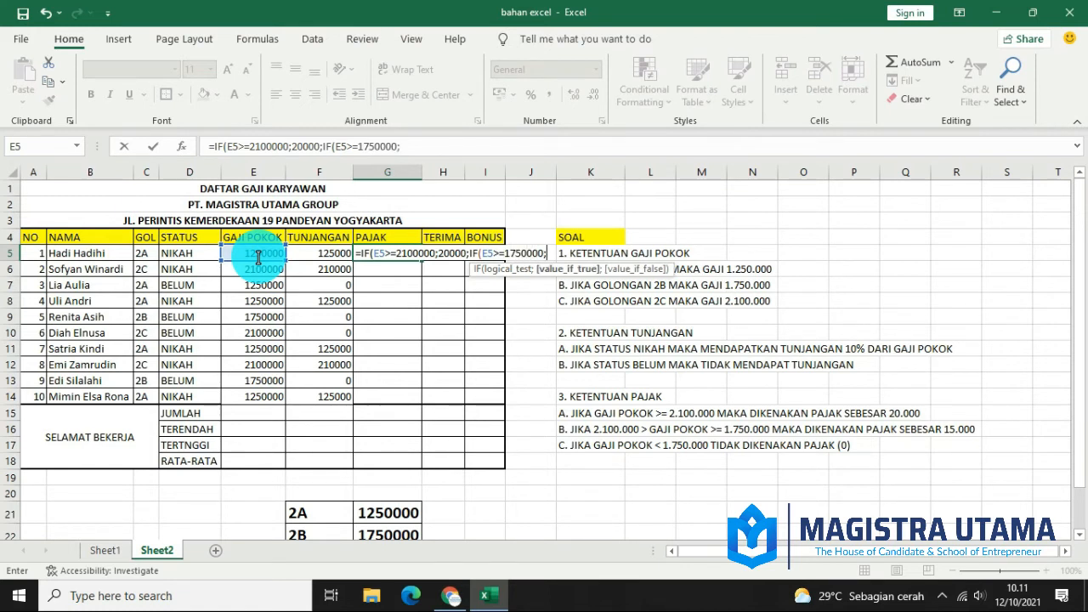
type("15")
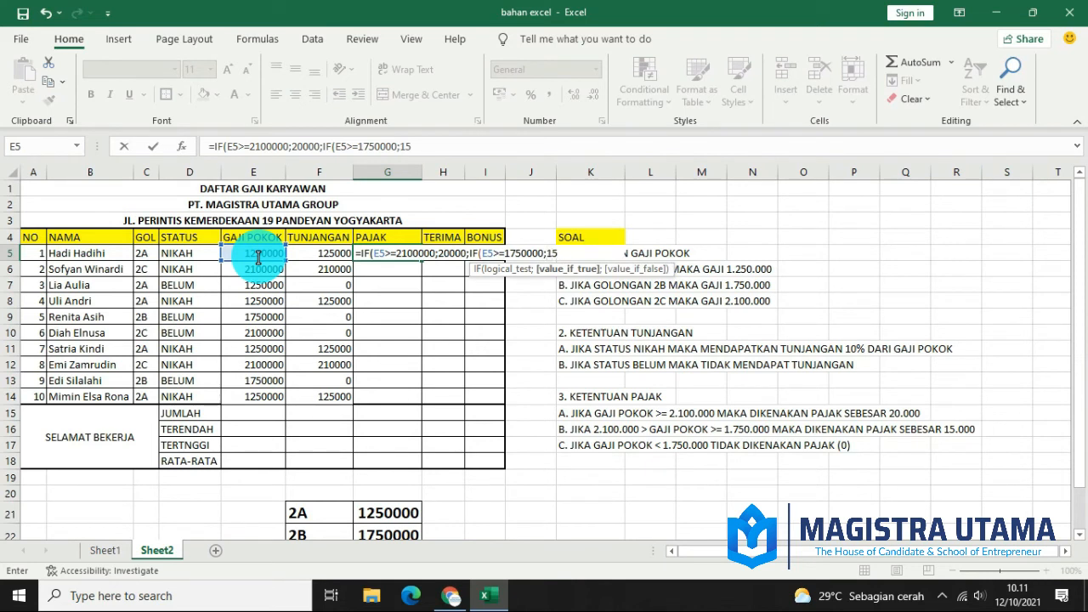
type("000;")
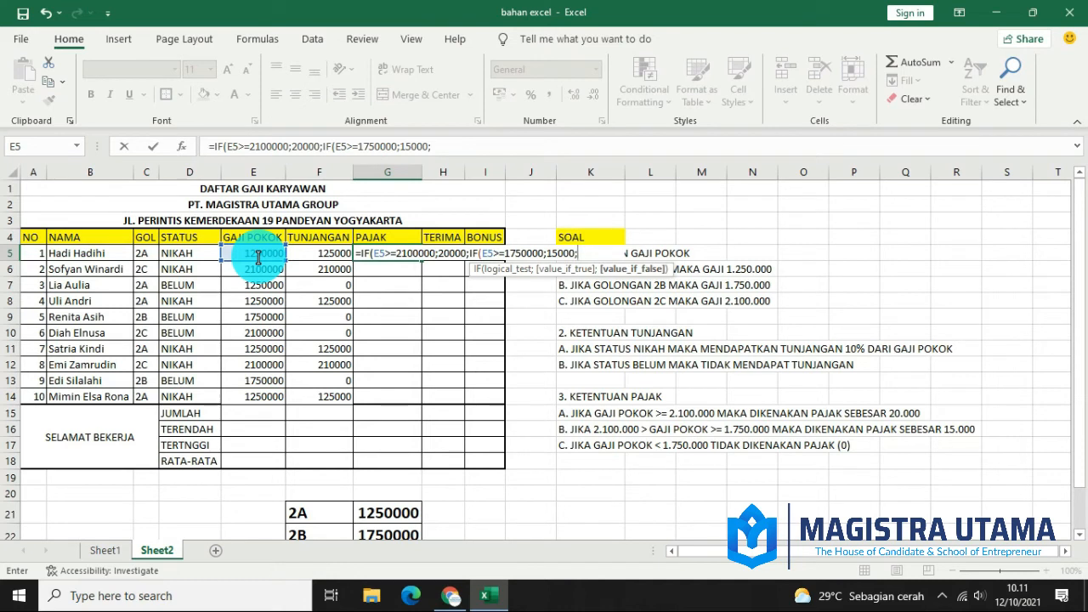
type("0))")
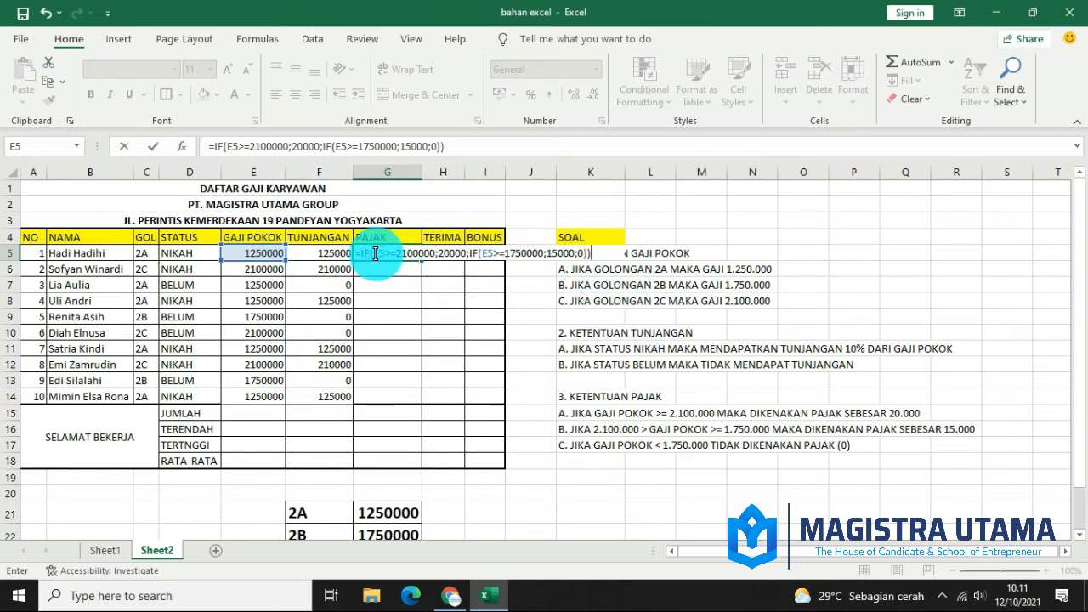
key("Return")
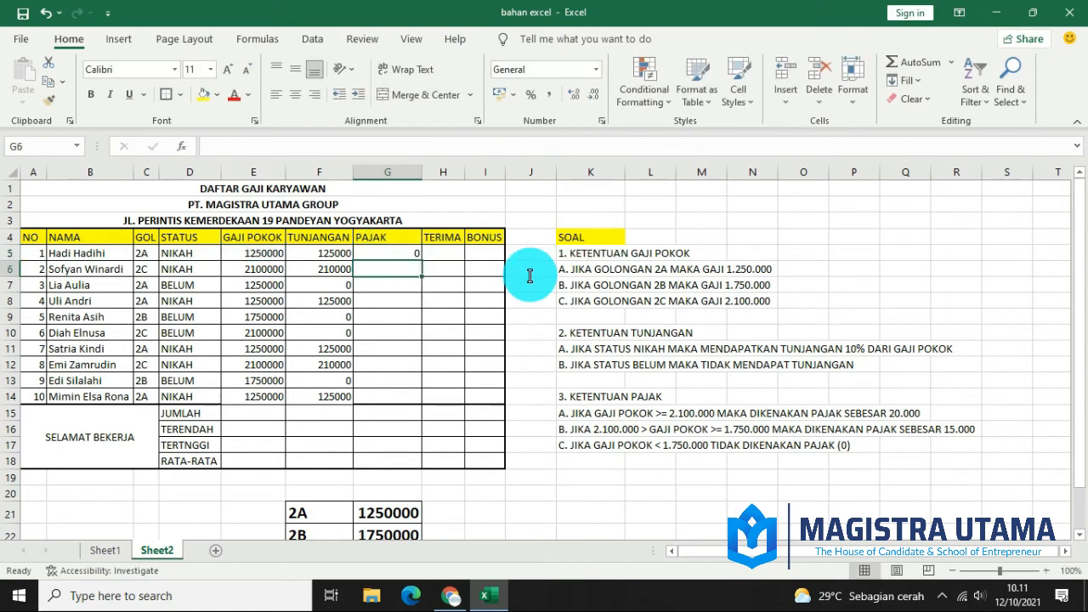
- Fill the PAJAK formula in G5 down through G14 for all employees
left_click(409, 257)
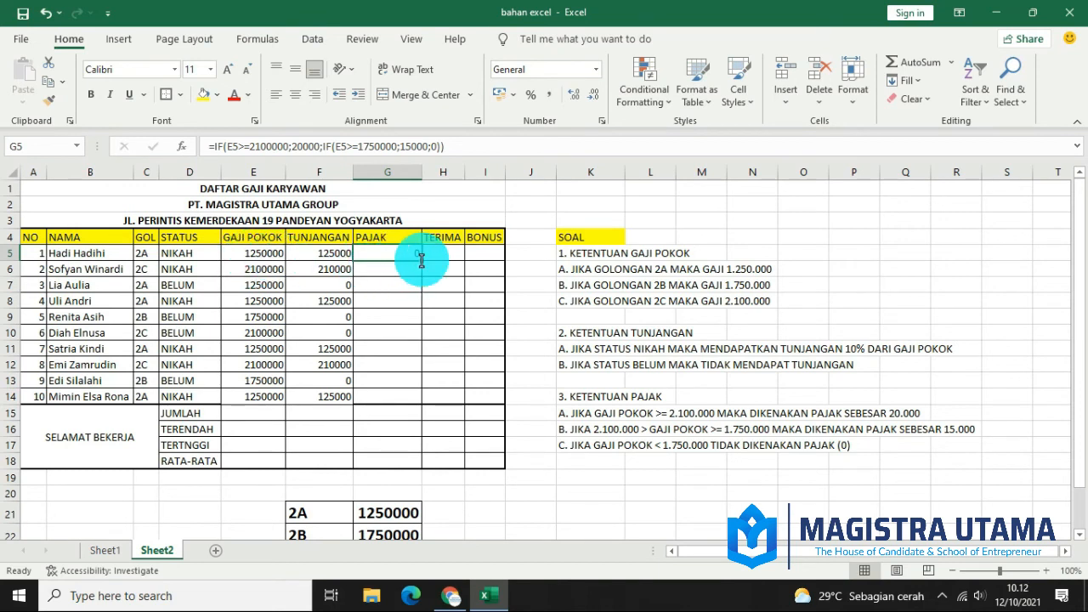
left_click_drag(421, 261, 406, 398)
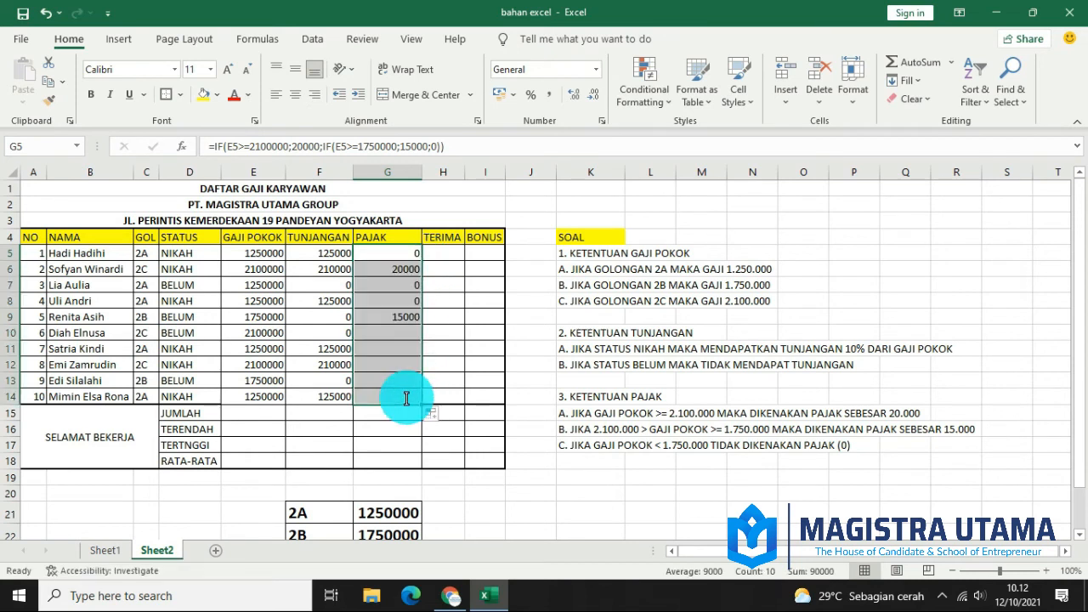
left_click(493, 359)
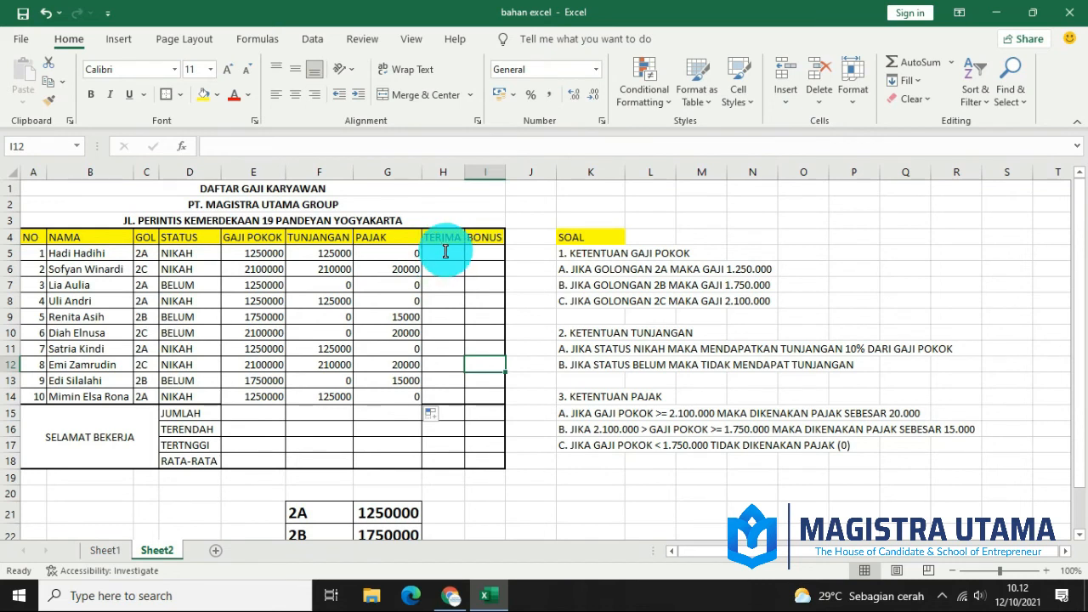
double_click(481, 250)
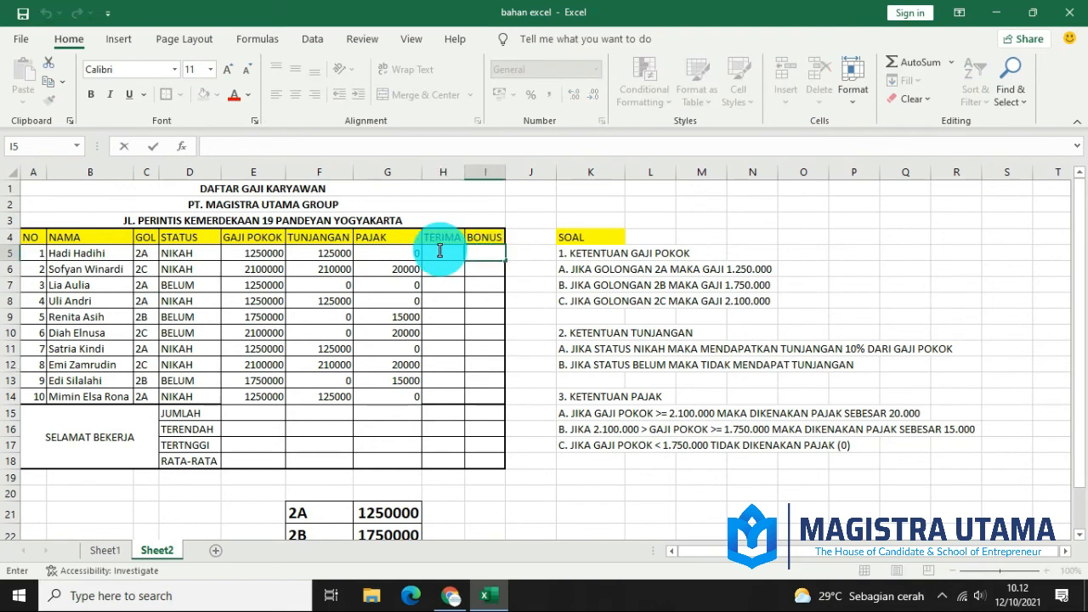
left_click(439, 252)
left_click(242, 414)
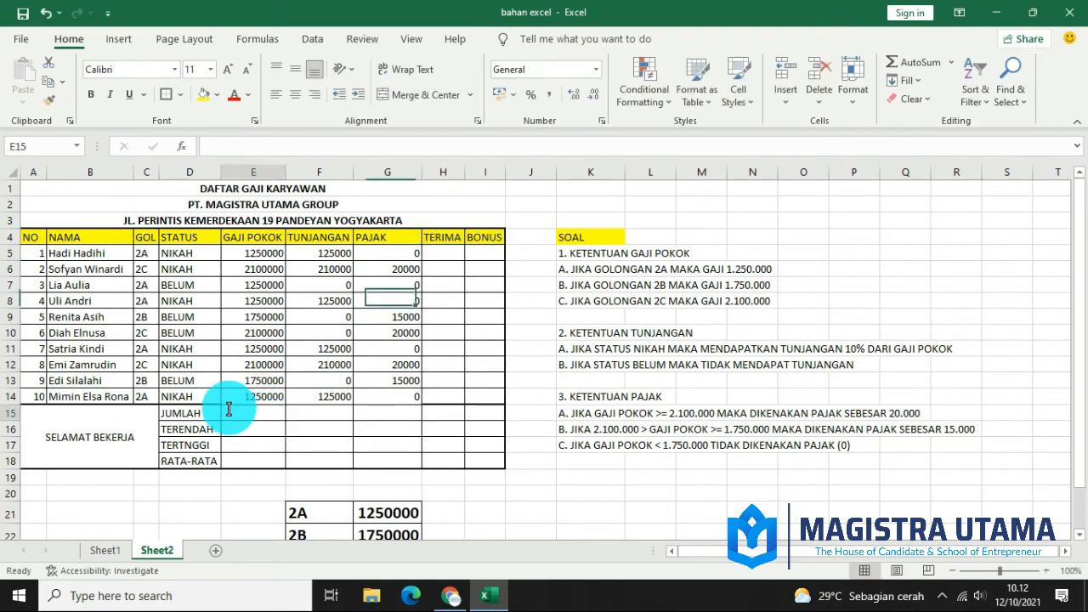
left_click(228, 429)
left_click(238, 447)
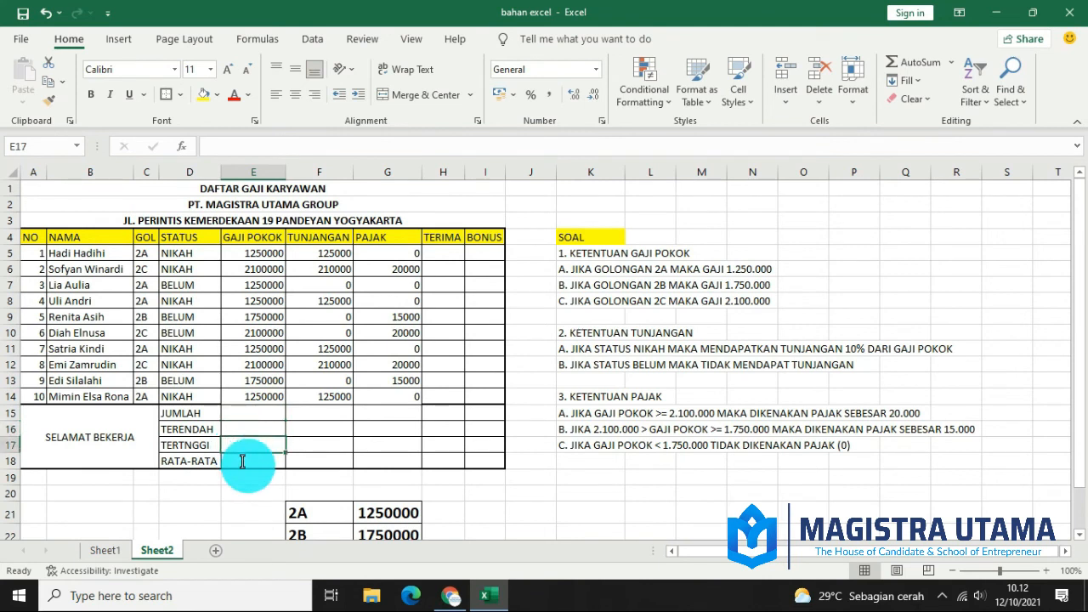
left_click(243, 460)
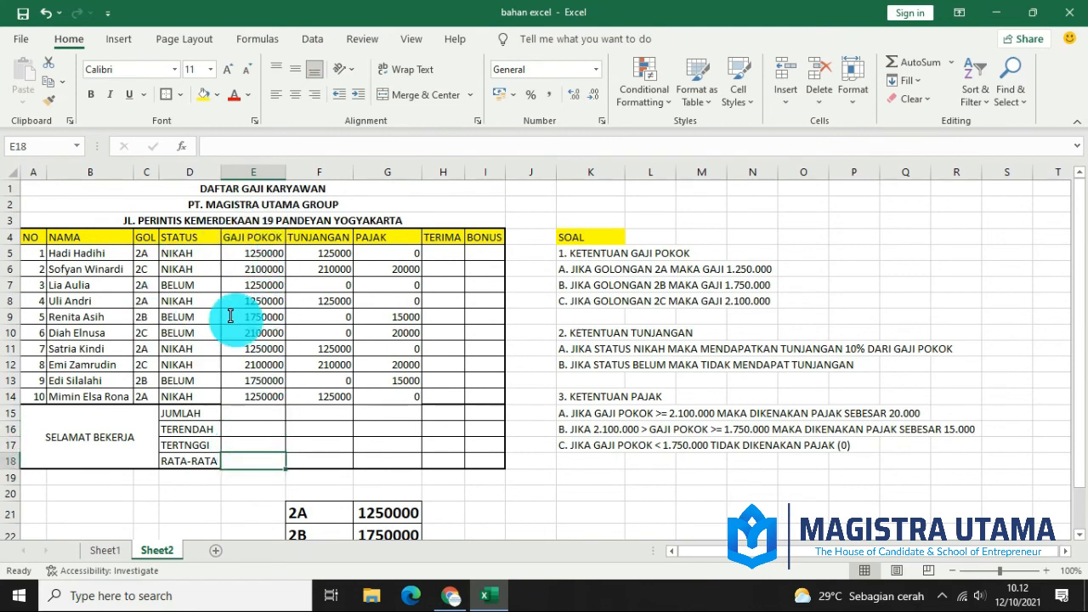